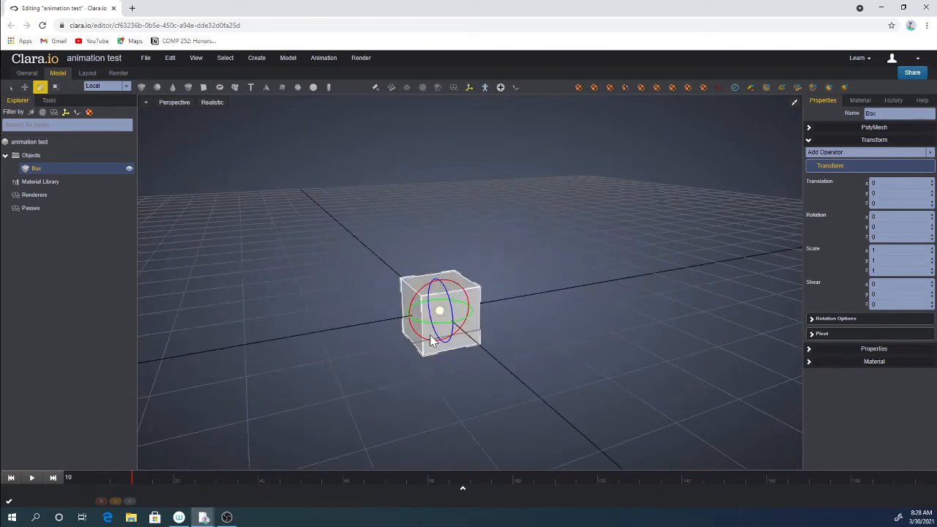
Scale the box into a long, thin bar about 1 × 0.52 × 5.11 units.
key(w)
key(e)
key(r)
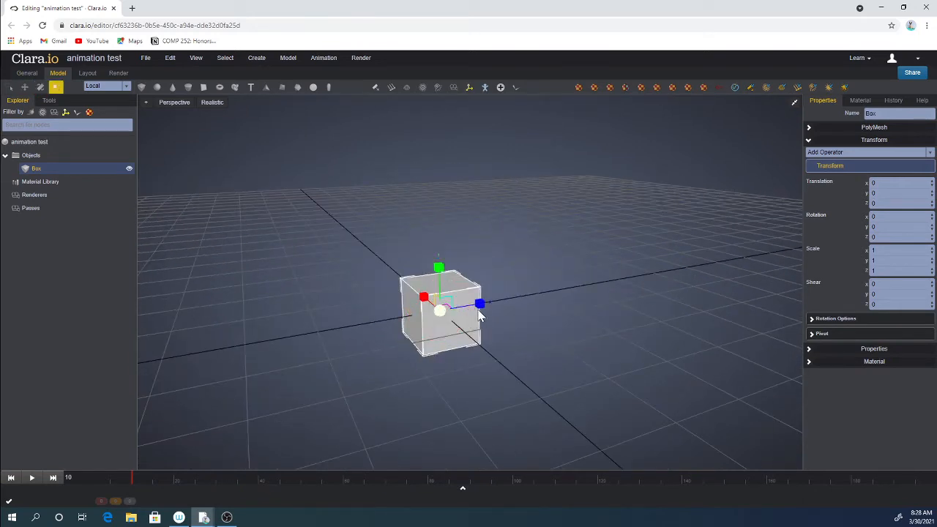
scroll(488, 313, down, 3)
drag(495, 294, 631, 278)
drag(399, 354, 460, 369)
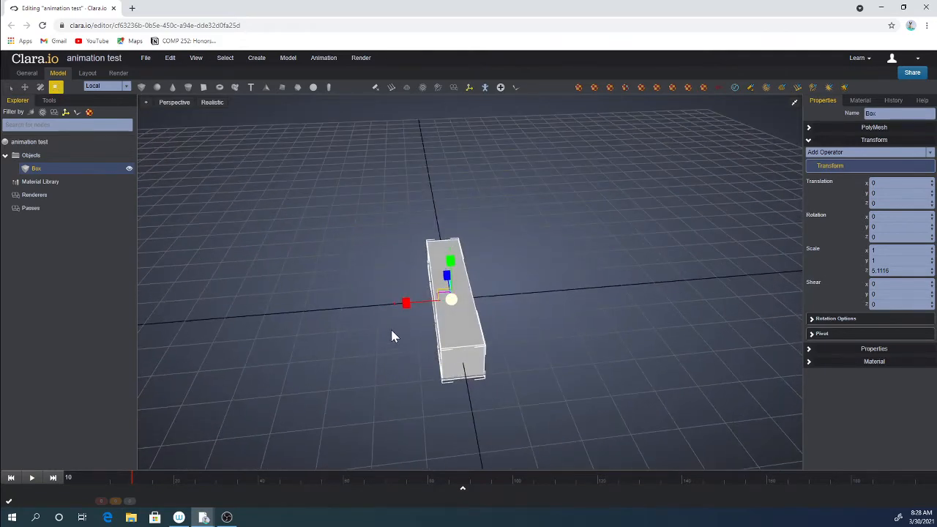
mouse_move(391, 331)
mouse_down()
mouse_move(438, 261)
mouse_move(454, 254)
mouse_move(458, 271)
mouse_up()
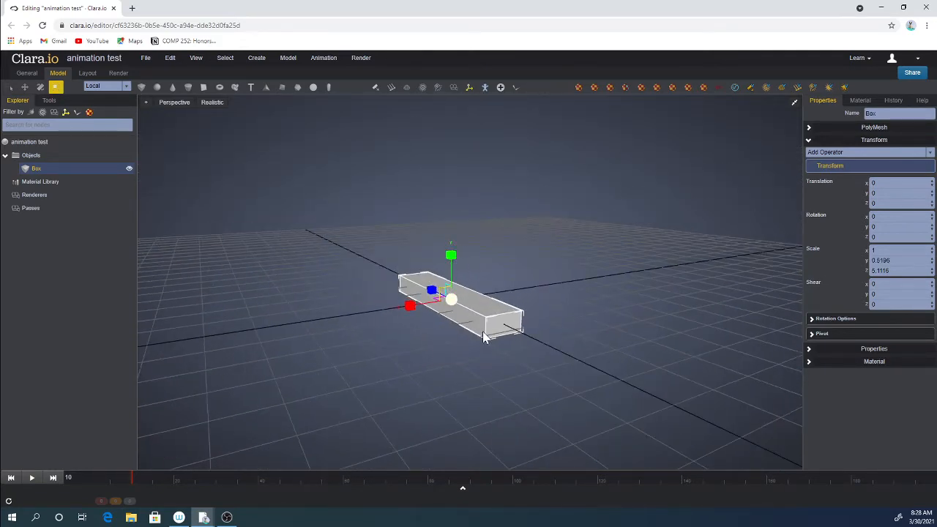
Clone the bar as a copy and move the original about 1.5 units along X.
right_click(484, 331)
click(522, 395)
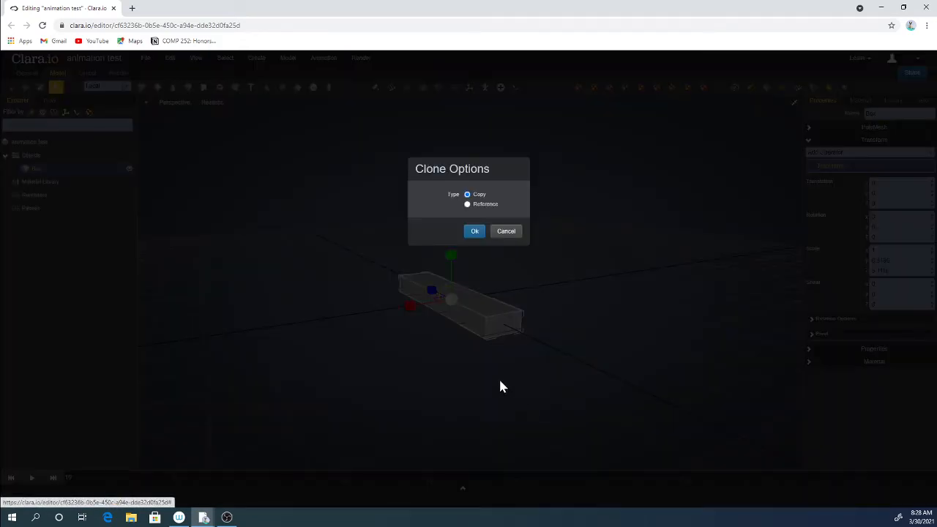
click(475, 232)
click(472, 310)
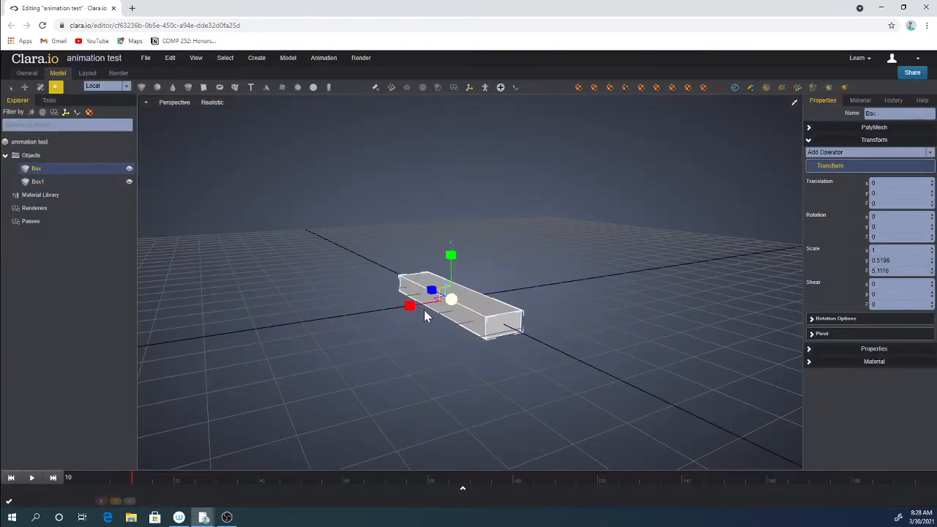
key(w)
drag(425, 314, 368, 311)
Reshape the original bar into a wing scaled about 3.08 × 0.52 × 0.64 and move it to X about 2.19.
key(r)
middle_drag(412, 345, 448, 387)
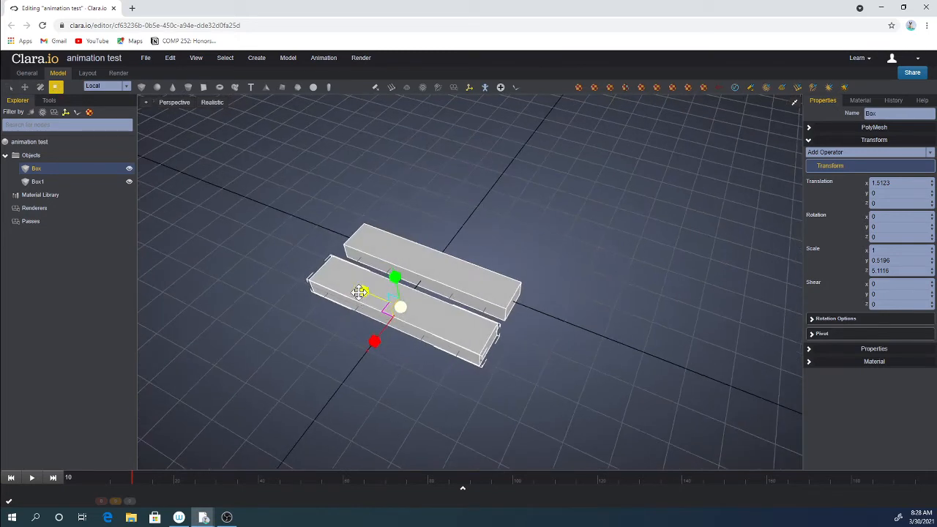
drag(361, 292, 506, 347)
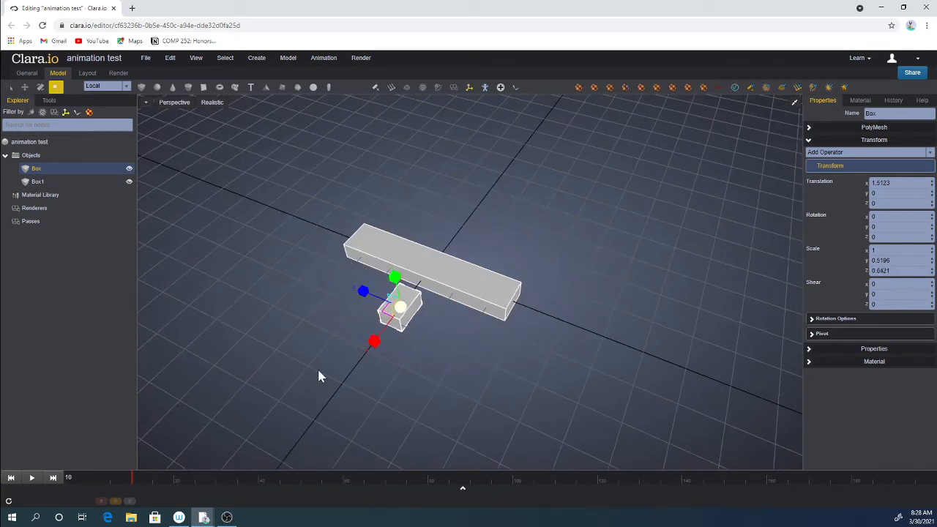
drag(376, 342, 322, 389)
middle_drag(322, 389, 466, 339)
key(w)
drag(359, 322, 340, 331)
Clone the wing as a copy and move the original to the opposite side of the body.
right_click(407, 306)
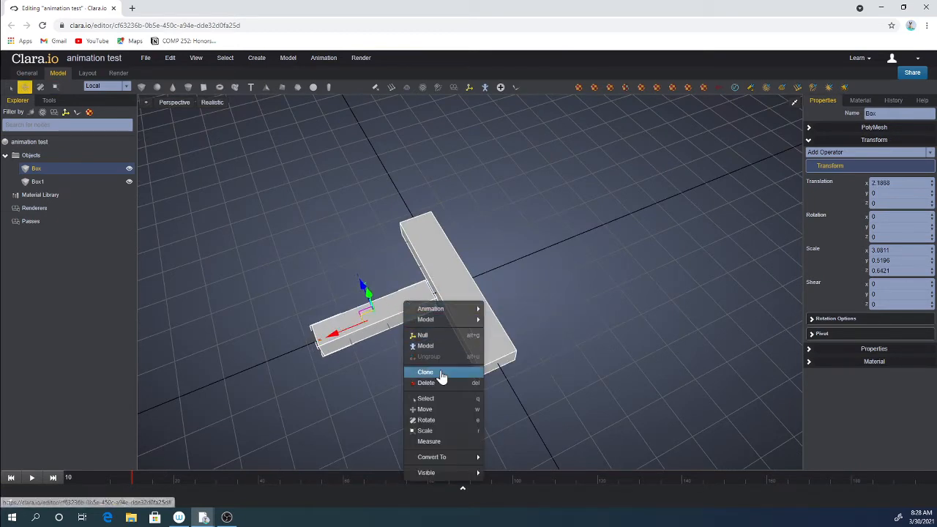
click(443, 375)
click(475, 232)
click(359, 326)
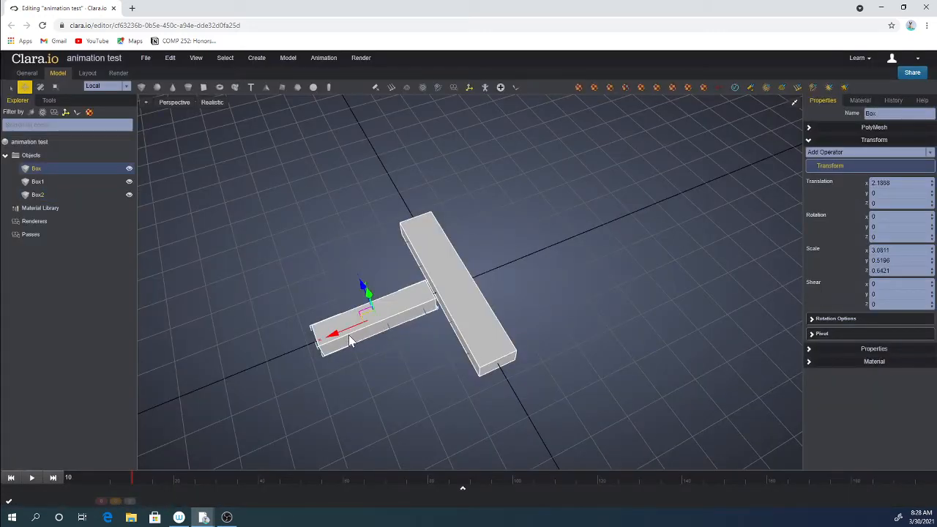
drag(339, 334, 502, 295)
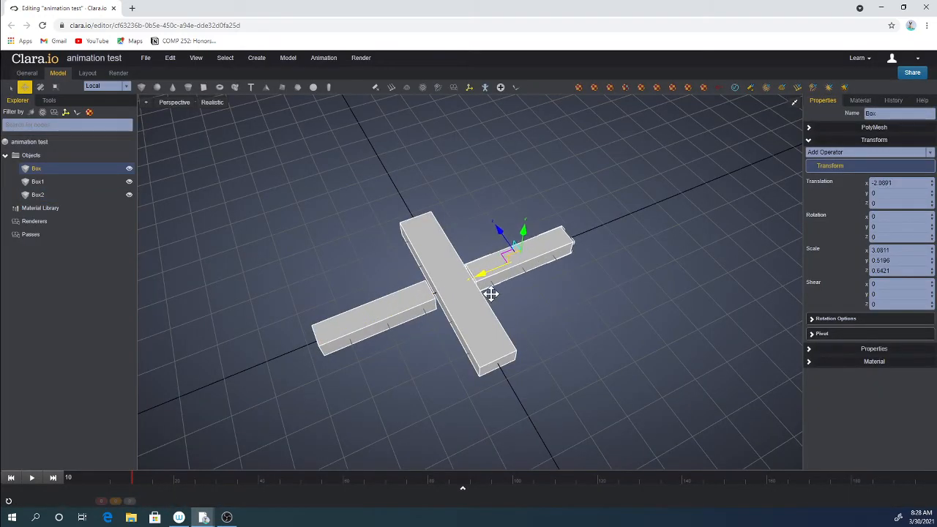
right_drag(509, 293, 515, 284)
Adjust both wings along X so they meet the body, placing the left wing at about -1.98.
scroll(510, 285, up, 2)
click(394, 282)
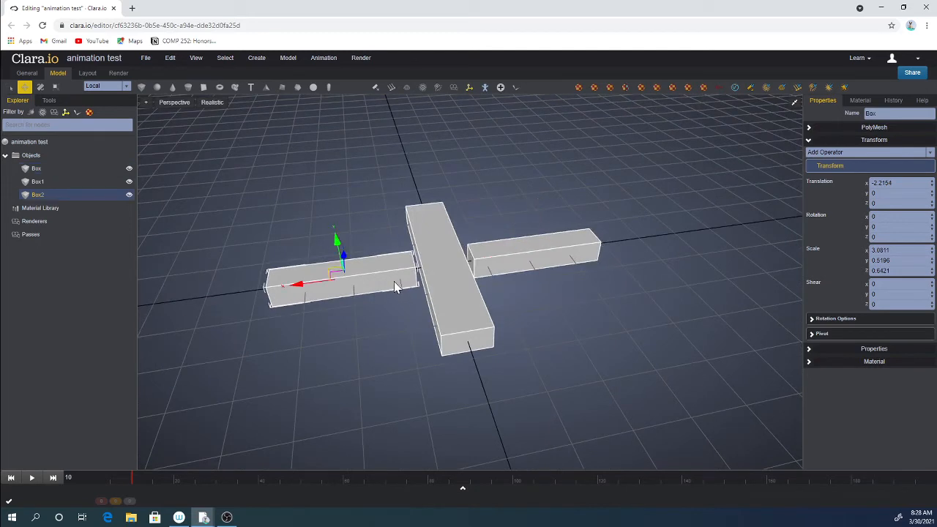
mouse_move(308, 293)
mouse_down()
mouse_move(305, 286)
mouse_move(315, 290)
mouse_up()
click(539, 252)
drag(488, 260, 482, 257)
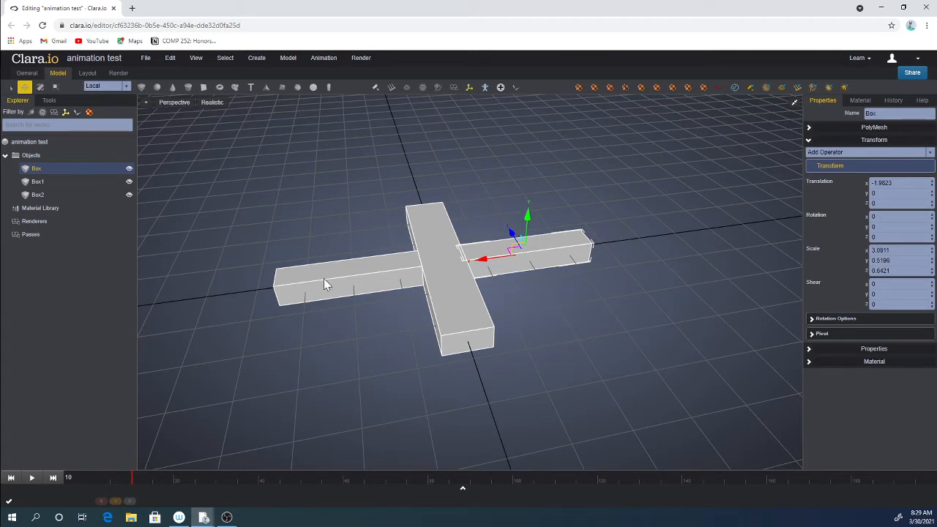
Rotate the left wing with the Rotate tool, then undo the rotation.
key(r)
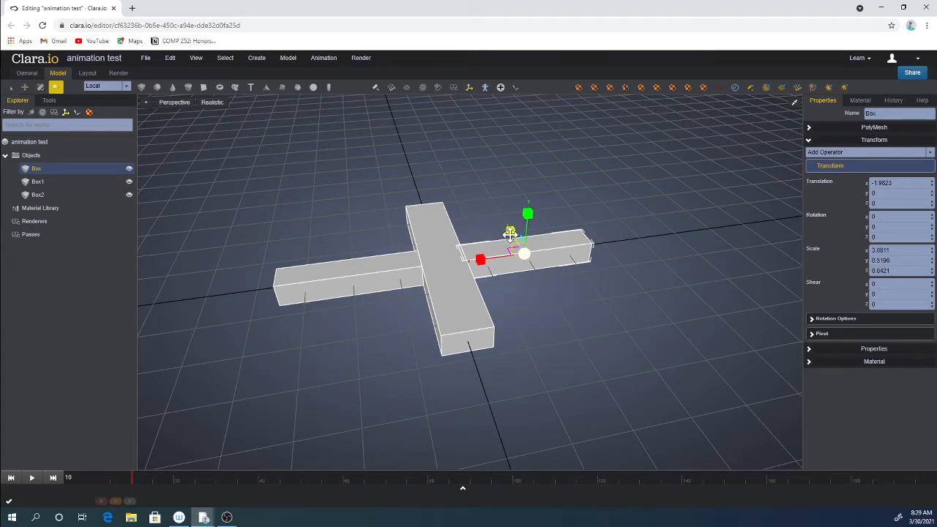
key(e)
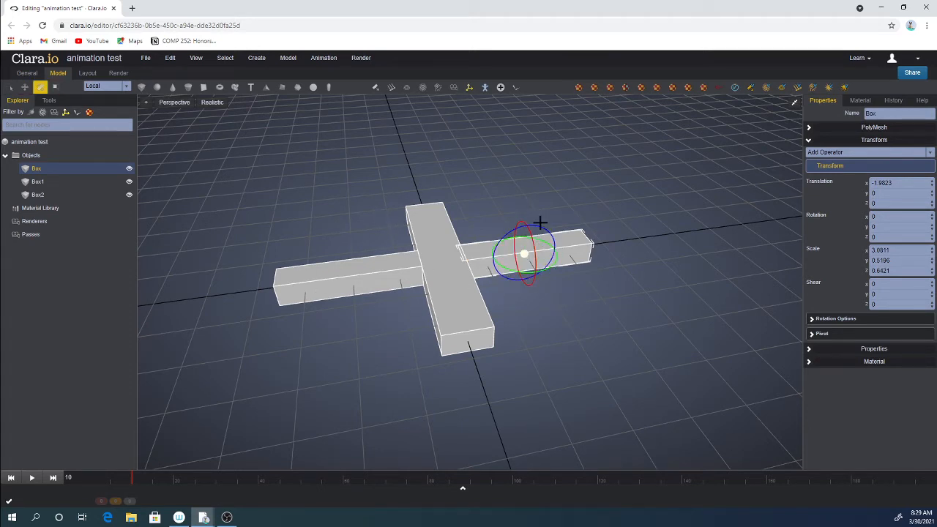
click(542, 228)
click(543, 240)
drag(542, 226, 600, 238)
key(ctrl+z)
Open the left wing's pivot settings and set its local rotate pivot X to 1.5.
click(854, 338)
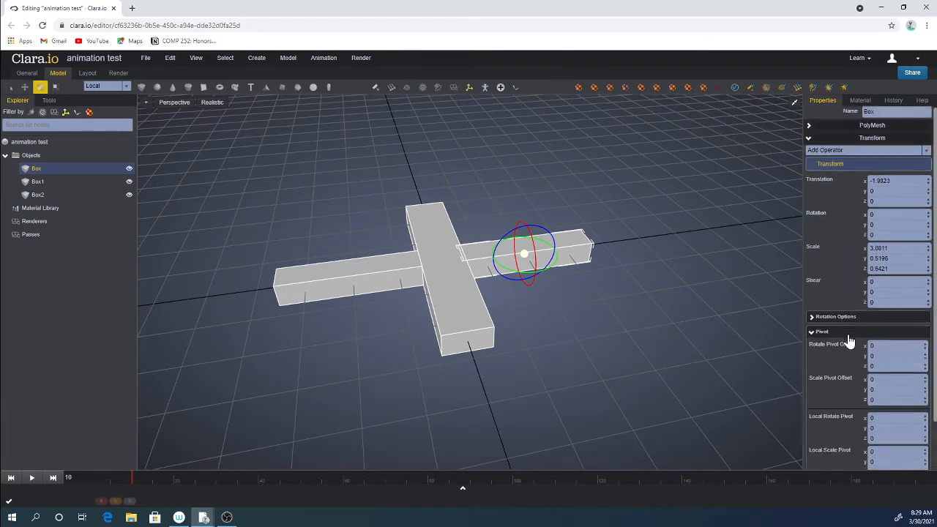
scroll(849, 341, down, 1)
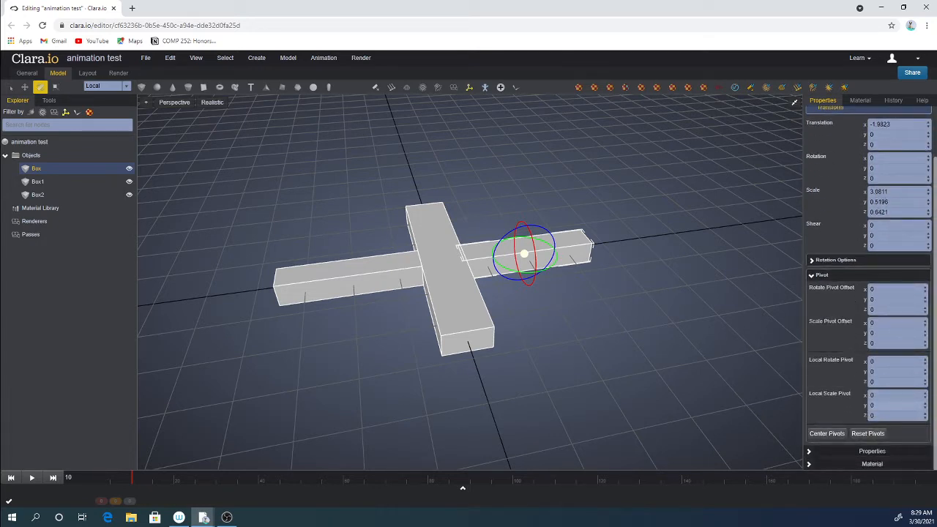
click(926, 400)
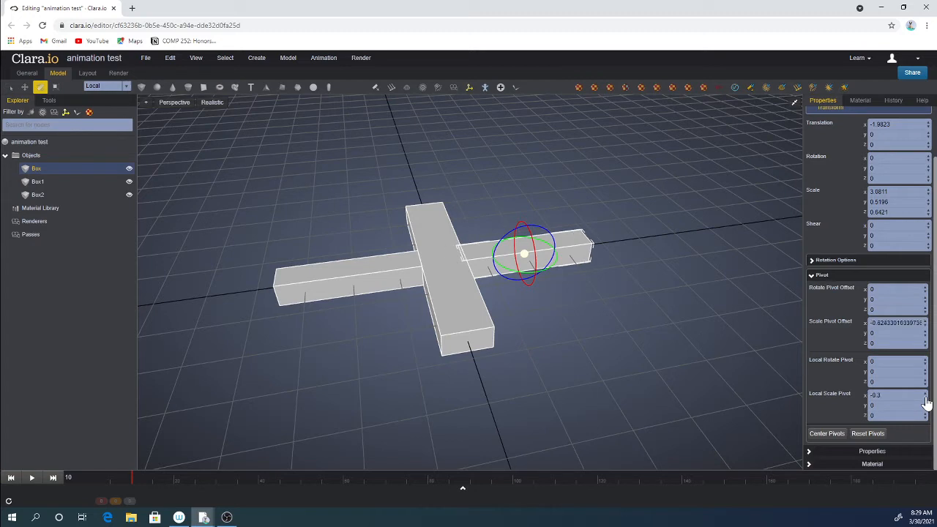
click(925, 396)
click(926, 396)
click(926, 397)
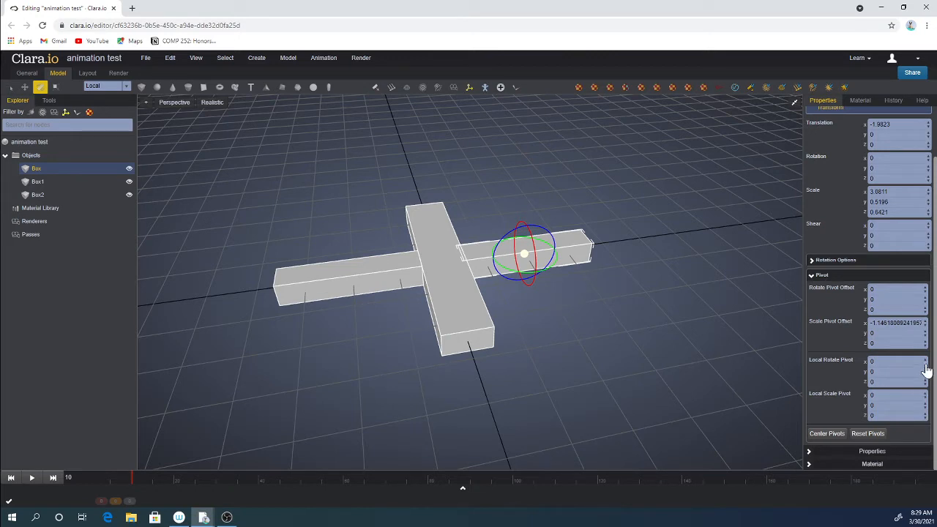
click(926, 366)
drag(925, 366, 927, 372)
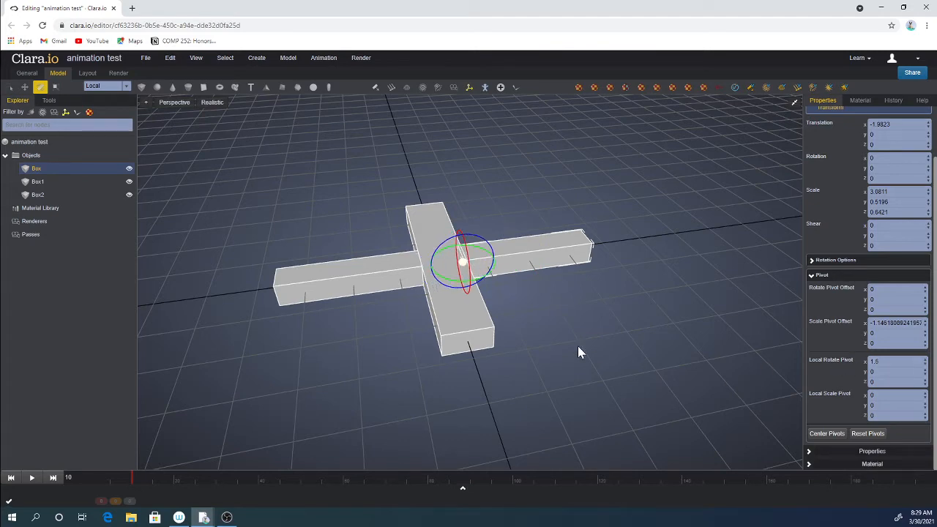
Select the right wing, open its pivot settings and set its local rotate pivot X to -1.5.
scroll(566, 350, up, 3)
right_drag(565, 347, 403, 321)
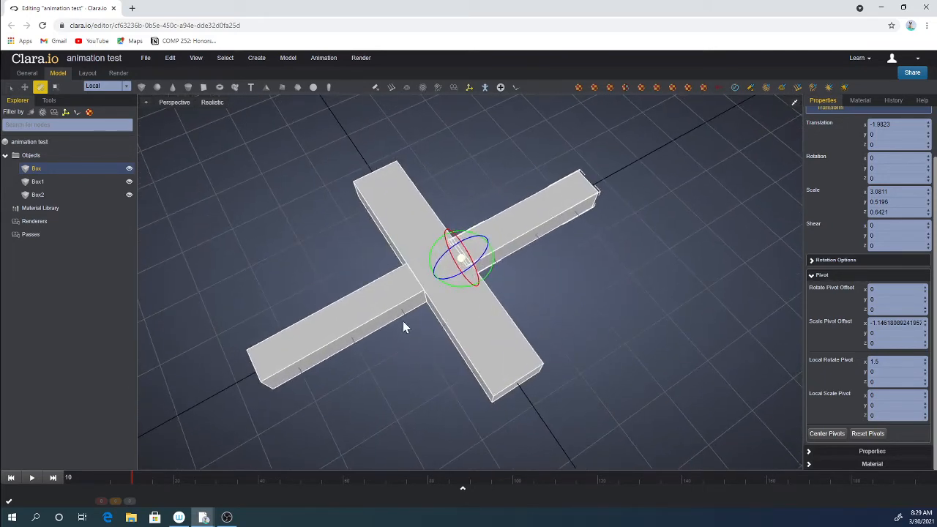
click(357, 310)
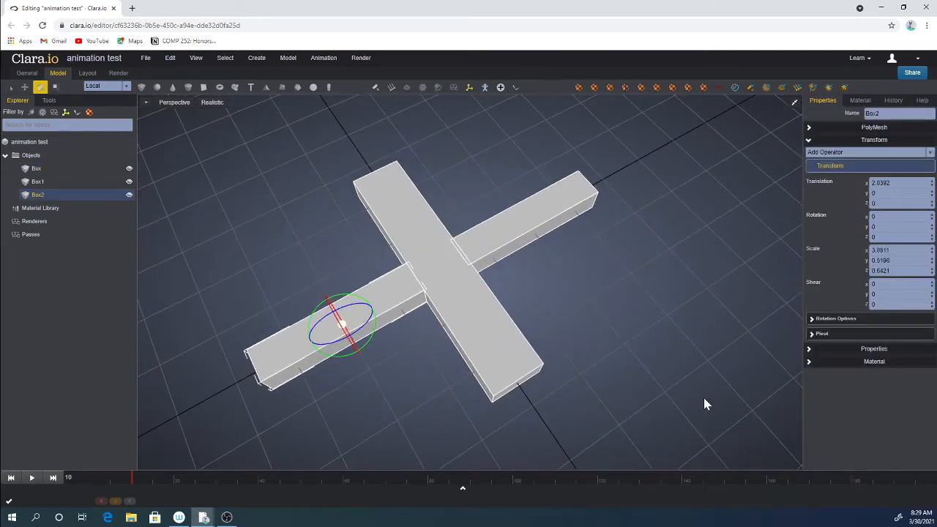
click(823, 335)
scroll(835, 400, down, 1)
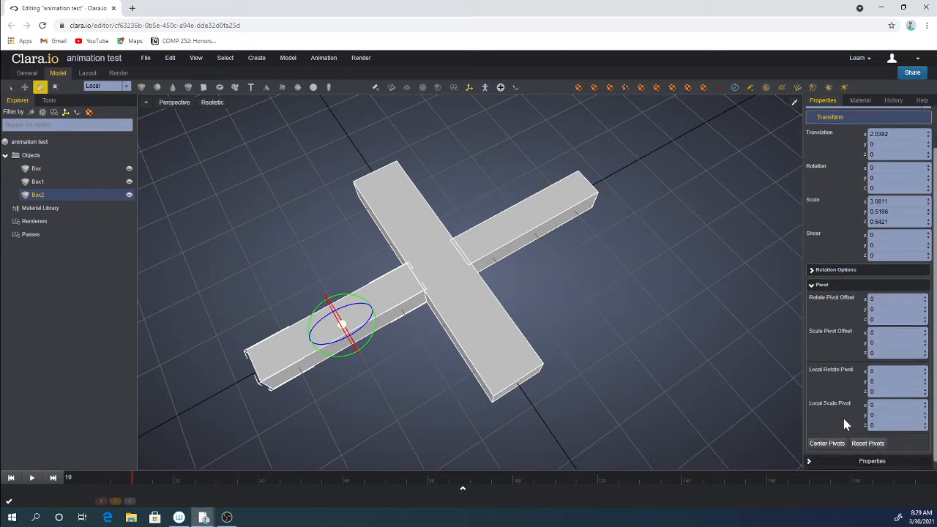
click(925, 375)
click(925, 374)
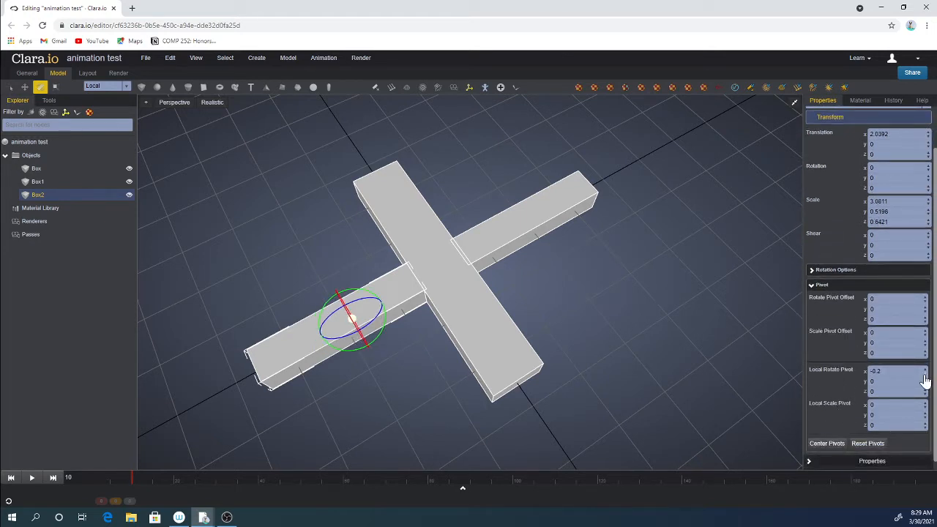
drag(925, 378, 924, 382)
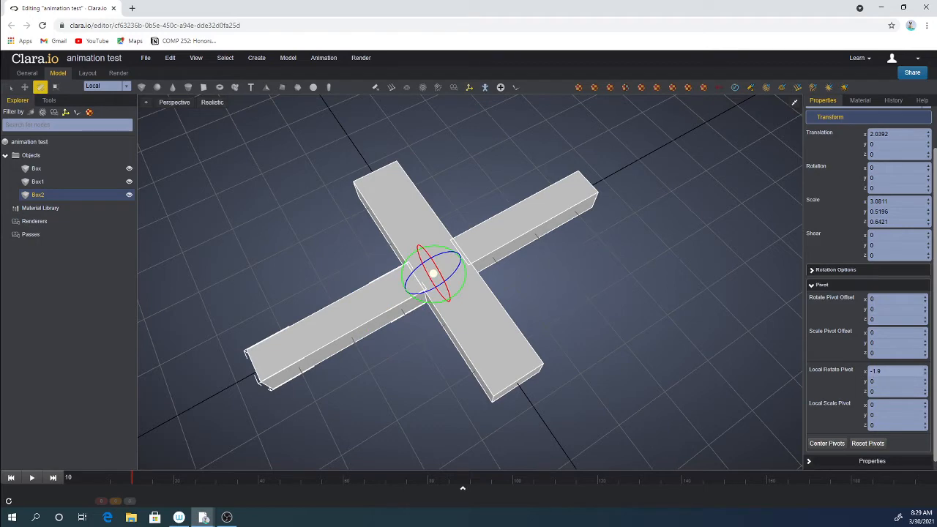
click(925, 370)
click(925, 371)
click(925, 371)
click(925, 371)
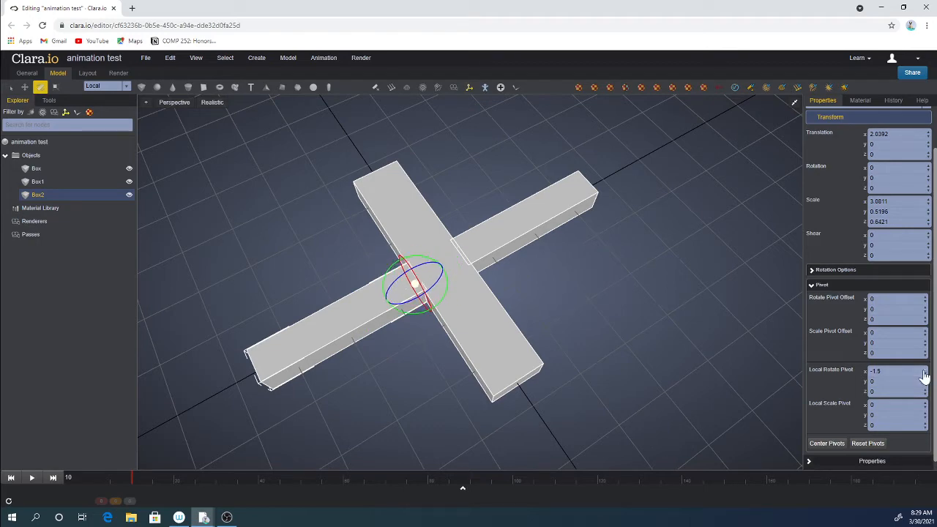
Rename the left wing object as leftWing.
drag(557, 291, 583, 304)
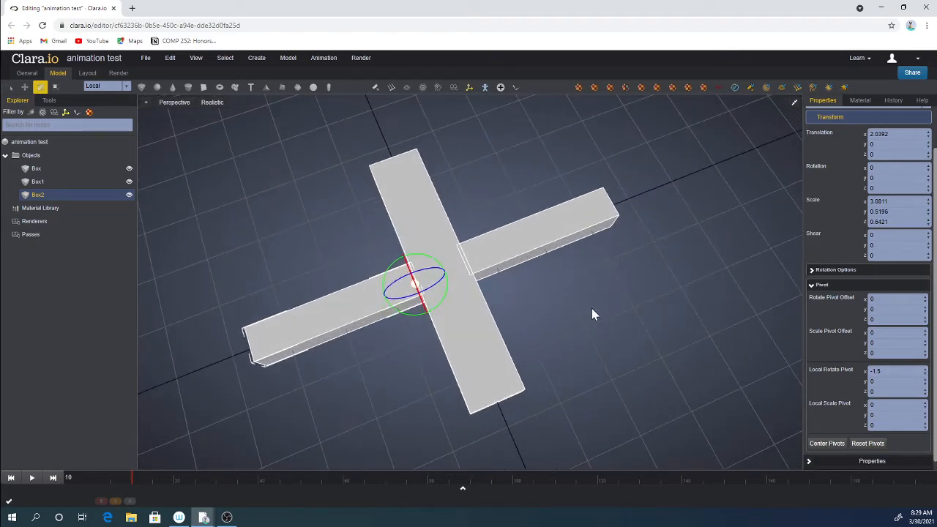
click(37, 170)
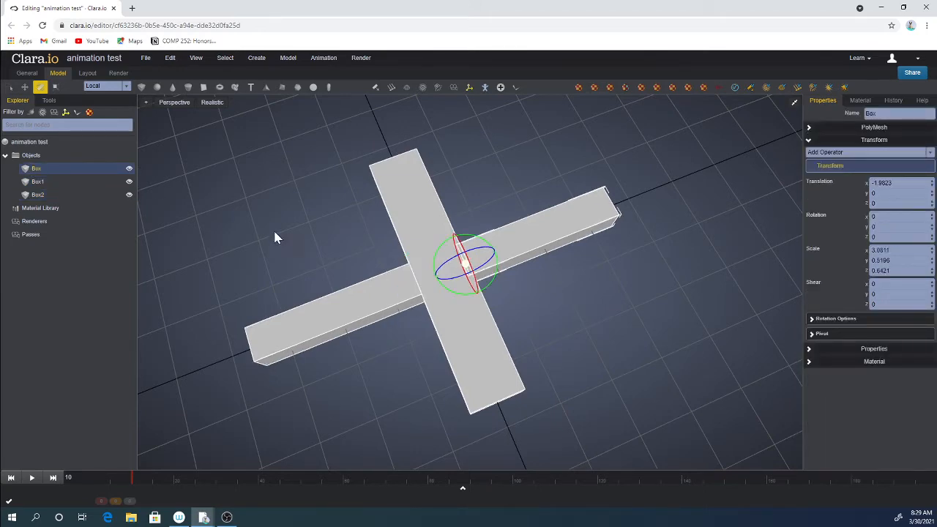
drag(275, 237, 381, 223)
click(391, 222)
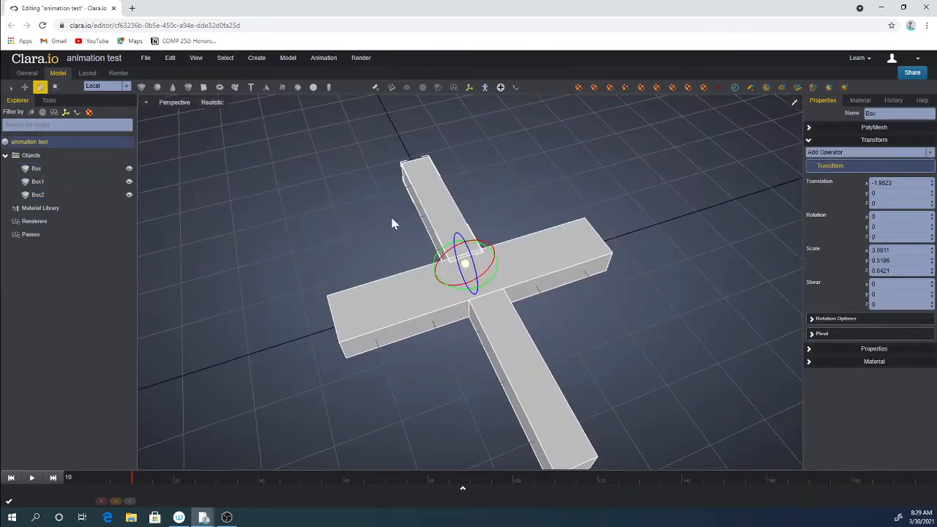
click(434, 211)
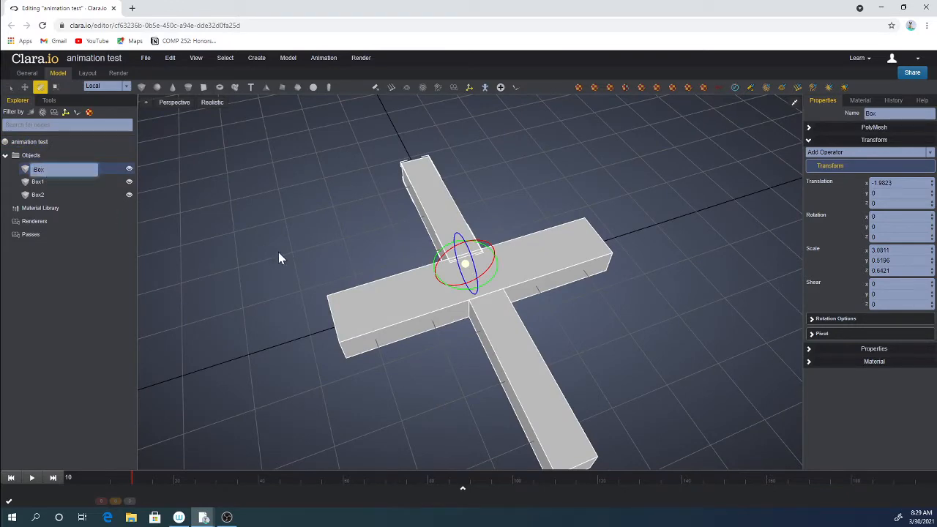
drag(278, 258, 348, 274)
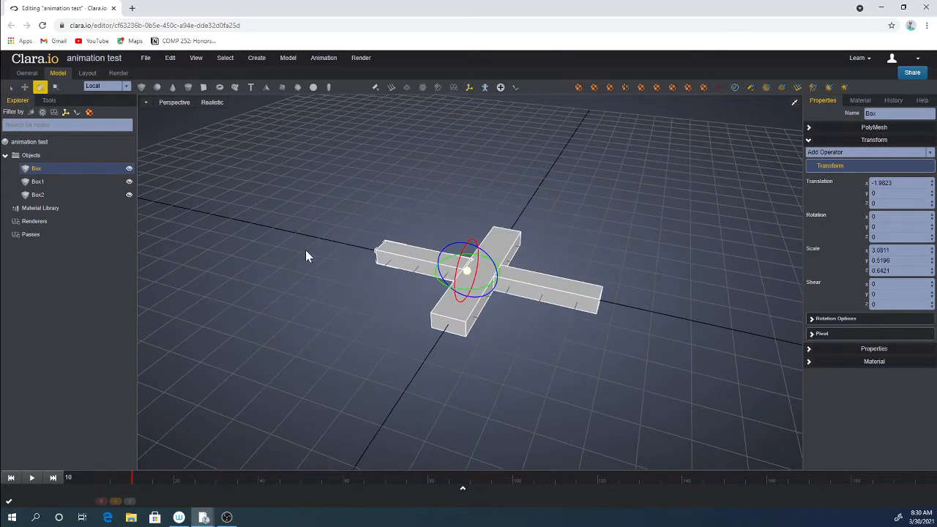
mouse_move(45, 171)
mouse_down()
mouse_move(21, 171)
mouse_move(25, 181)
mouse_move(30, 171)
mouse_up()
double_click(40, 170)
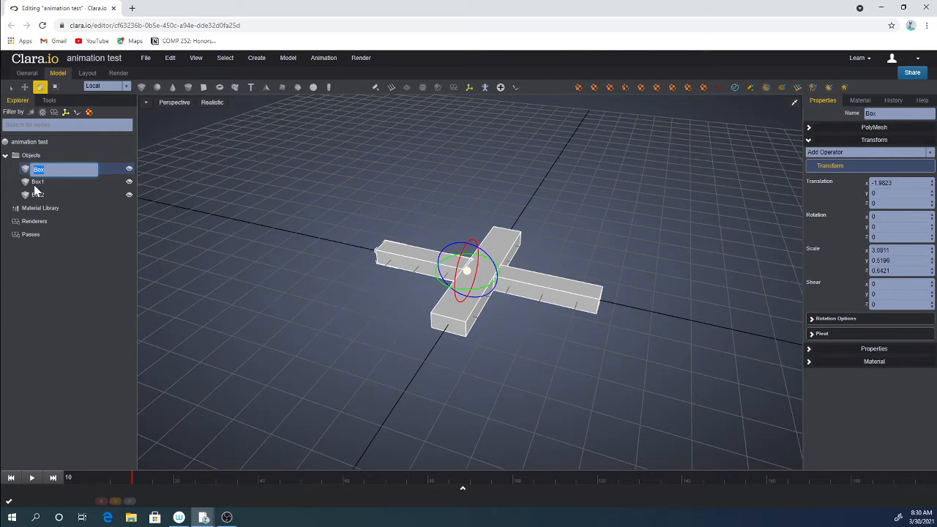
text(leftWing)
key(Return)
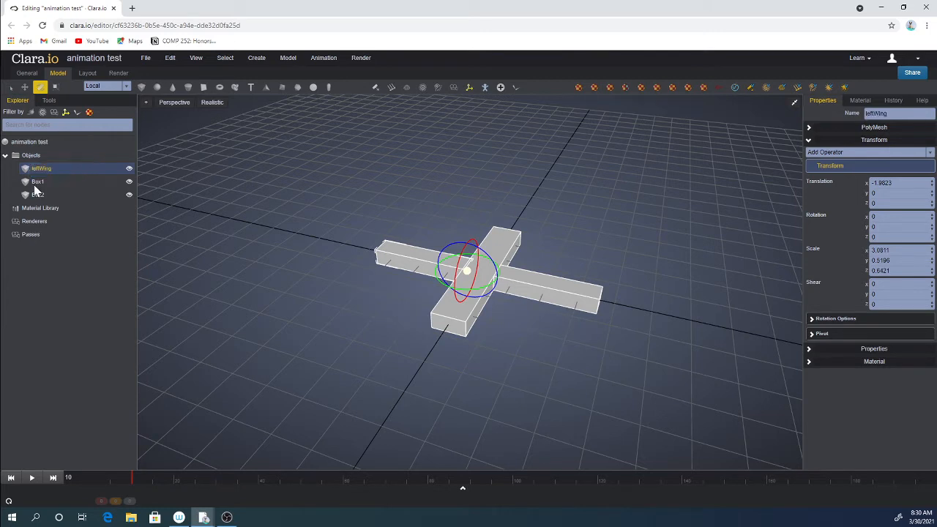
Rename the central bar object as body.
click(34, 184)
double_click(34, 184)
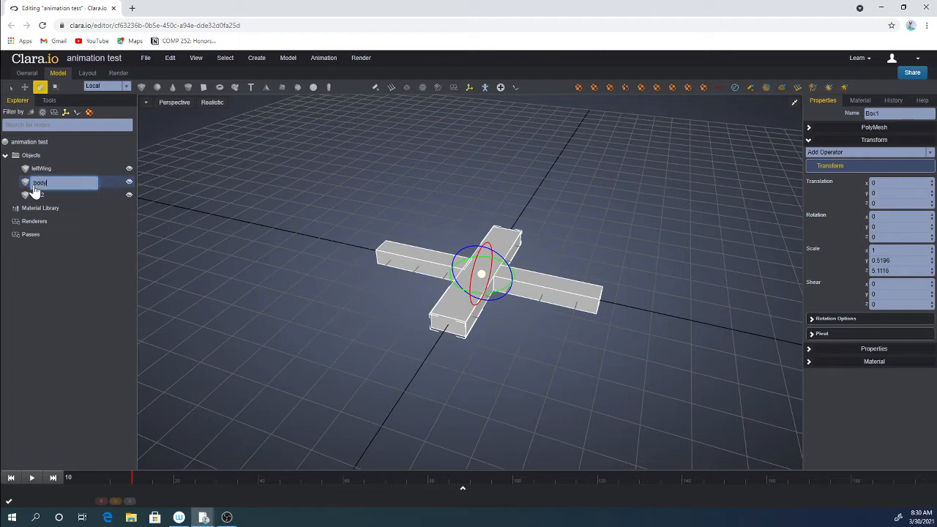
text(body)
key(Return)
Rename the right wing object as rightWing.
click(34, 194)
double_click(34, 195)
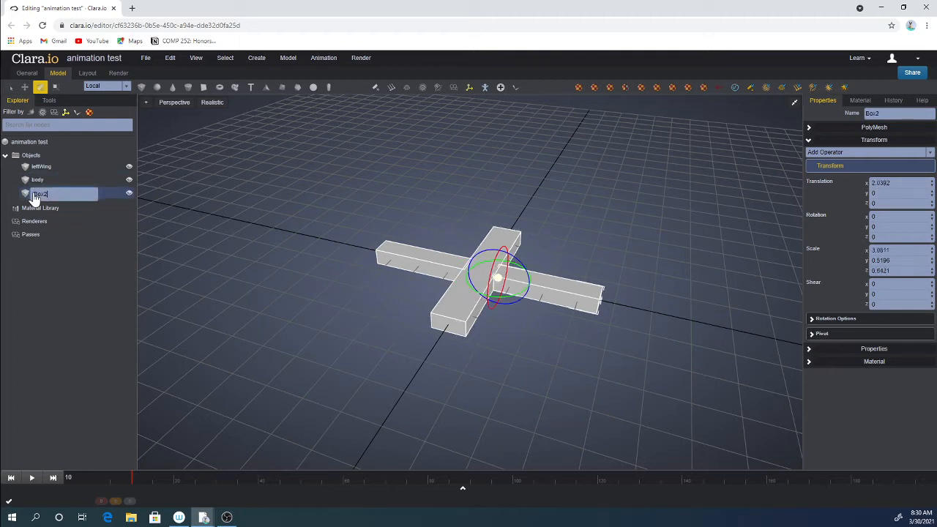
text(rightWing)
key(Return)
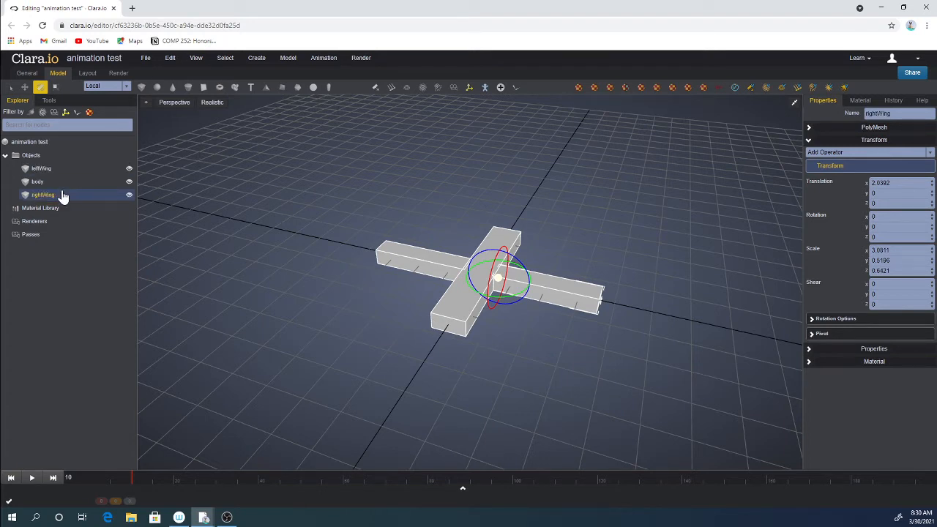
Select all three parts and group them together.
drag(338, 183, 623, 371)
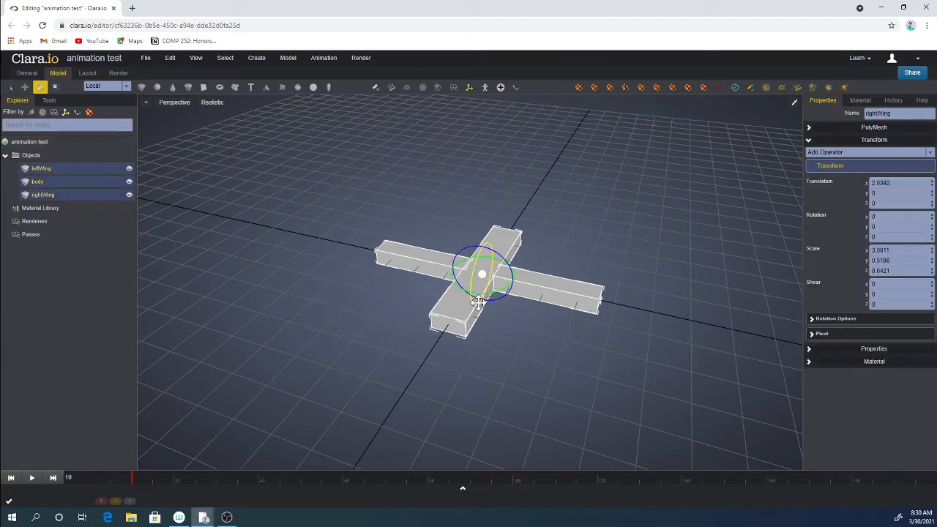
right_click(478, 302)
click(510, 337)
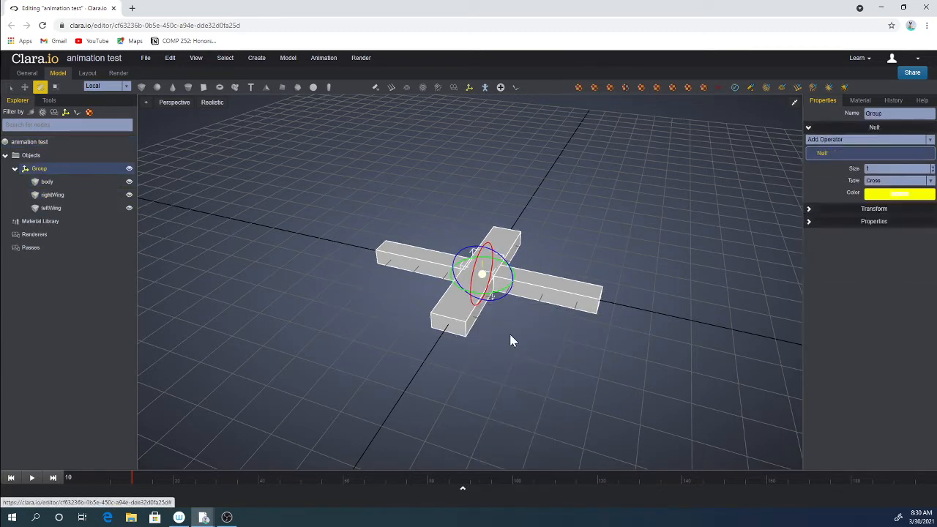
click(510, 341)
Rename the new group as bug.
double_click(41, 170)
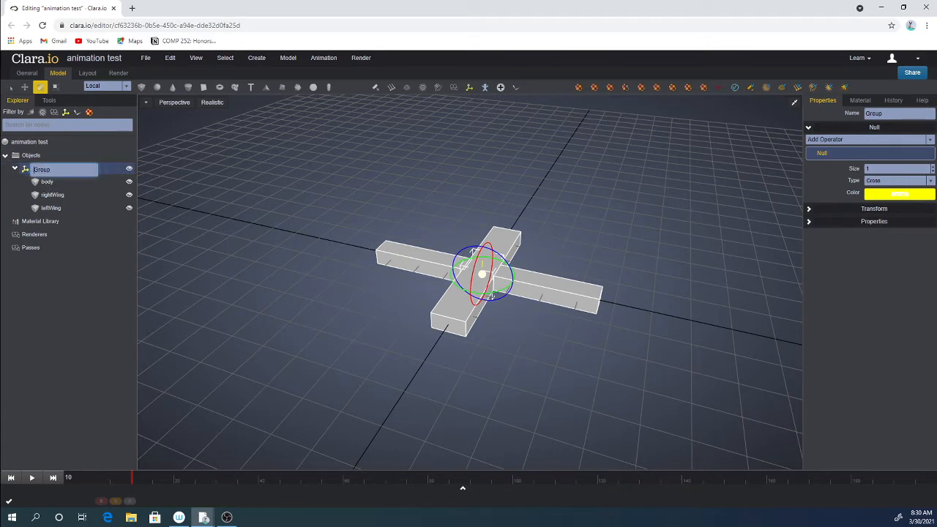
double_click(41, 169)
text(bug)
key(Return)
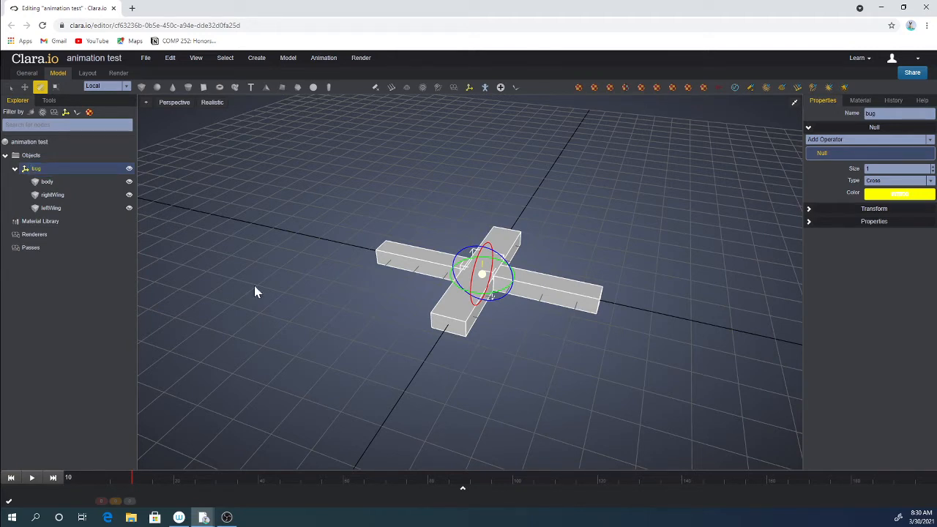
key(w)
drag(481, 236, 483, 209)
key(ctrl+z)
click(370, 299)
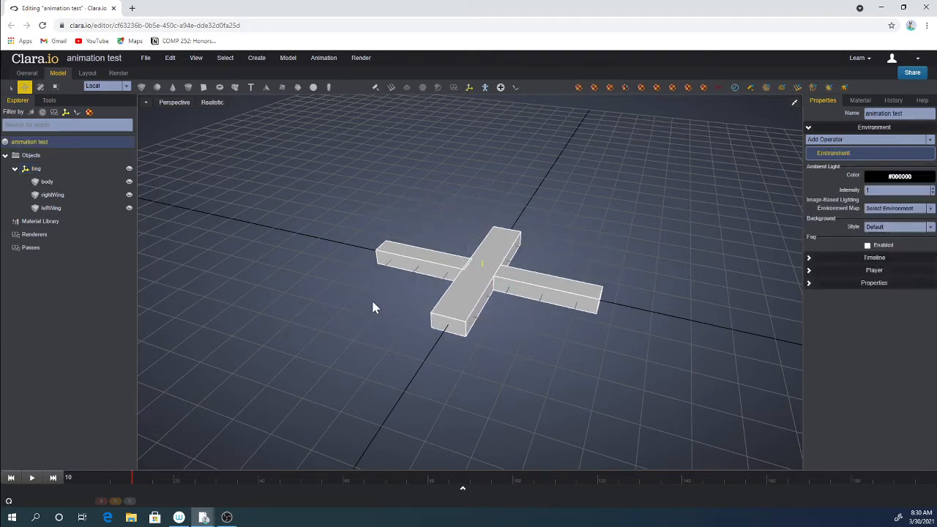
Select the right wing and, at frame 0, set its Z rotation to -30 and keyframe the rotation.
right_drag(354, 319, 374, 324)
click(49, 195)
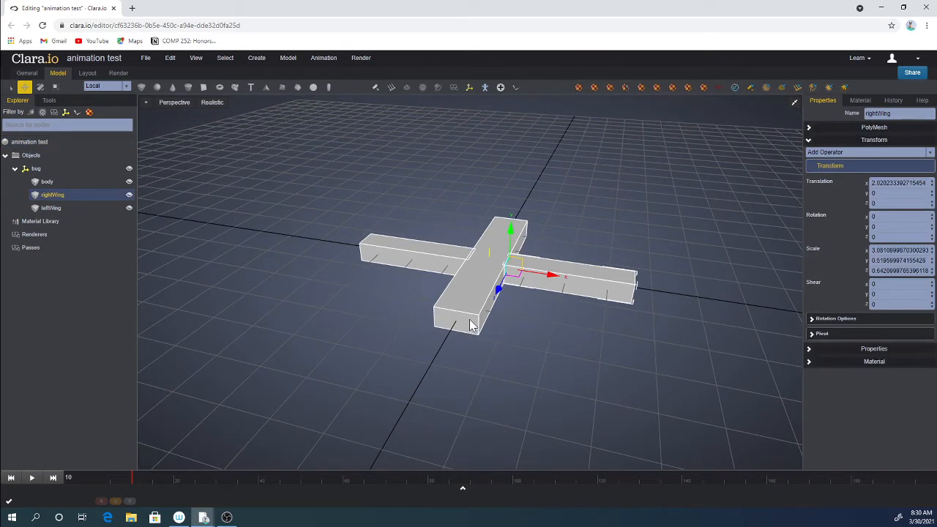
drag(119, 481, 66, 476)
key(e)
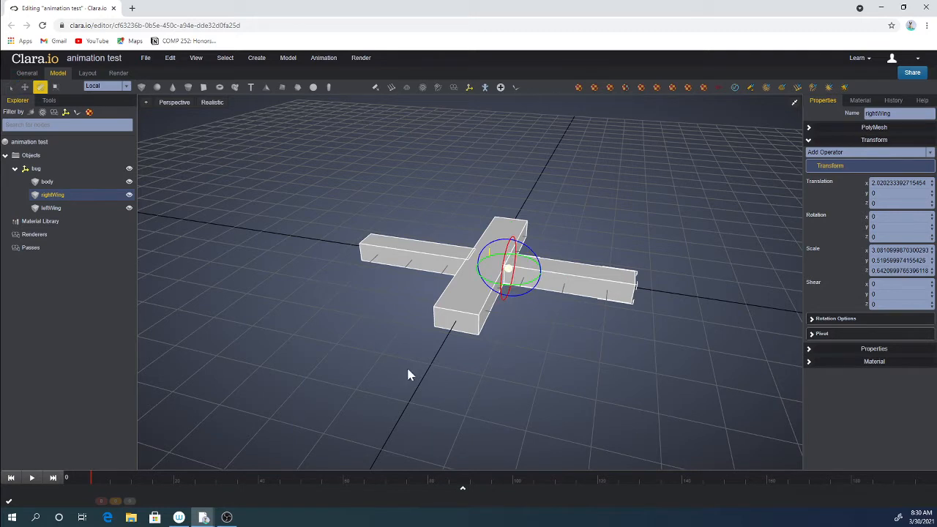
drag(532, 250, 543, 261)
click(888, 237)
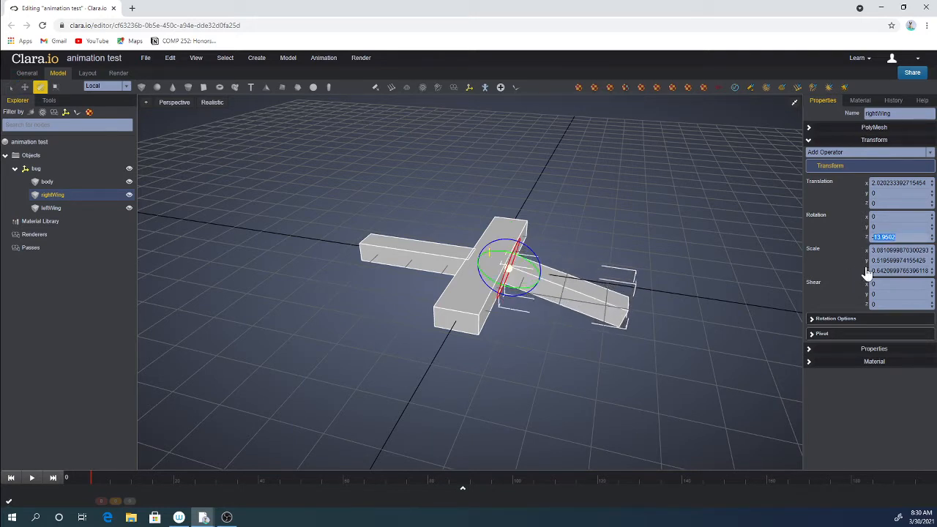
text(-)
key(Return)
middle_drag(686, 294, 733, 284)
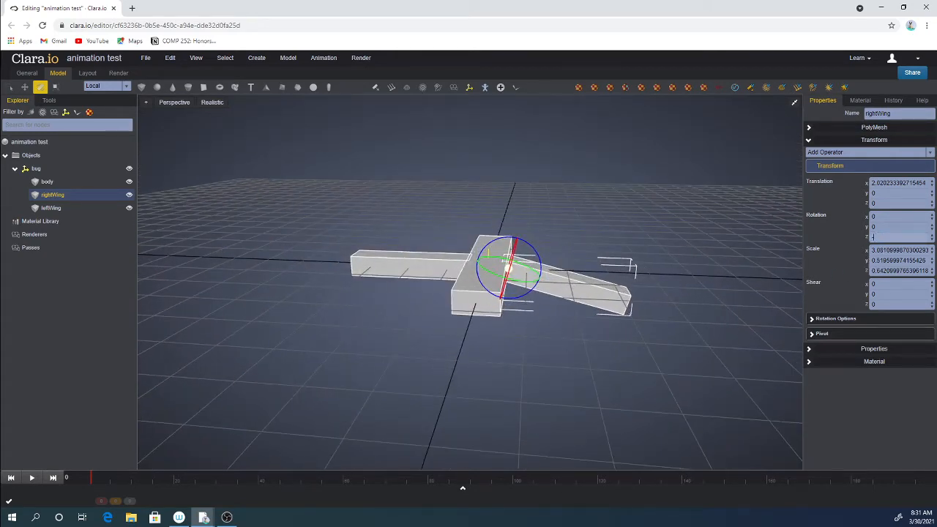
key(Return)
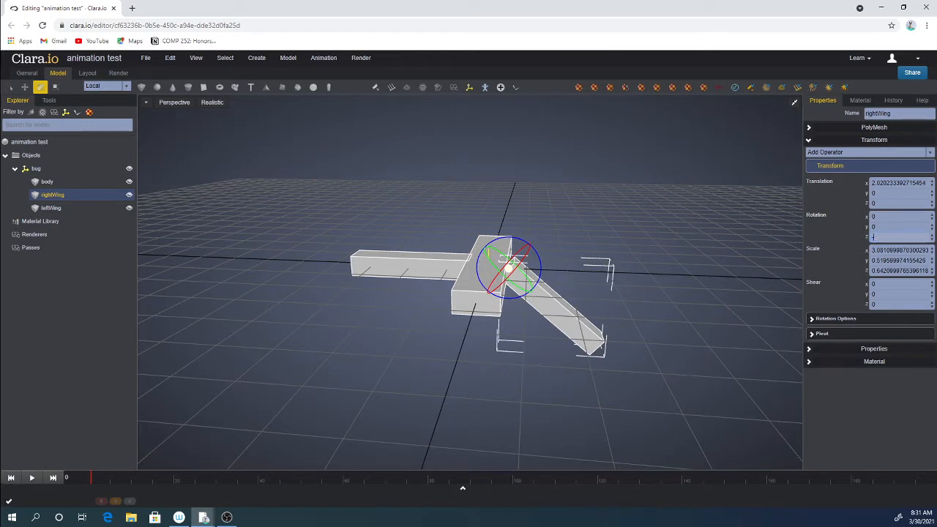
key(Return)
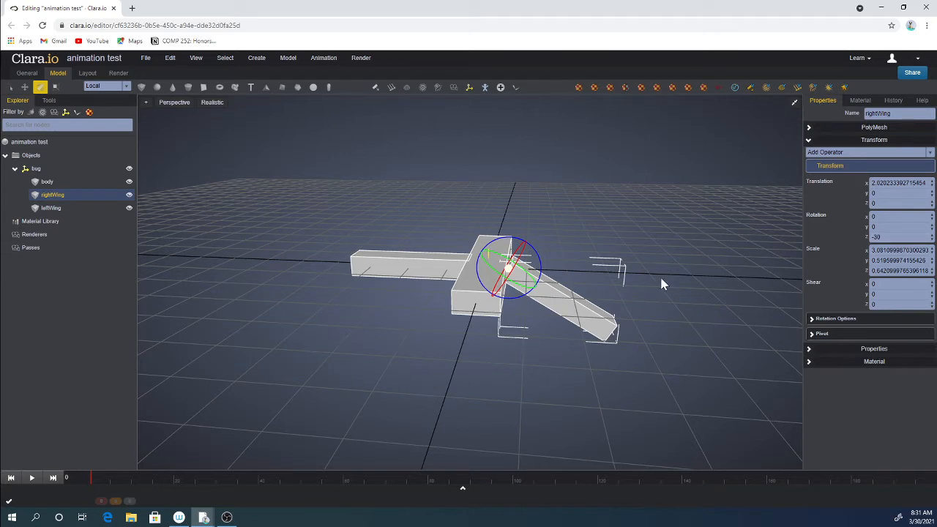
click(818, 218)
key(Return)
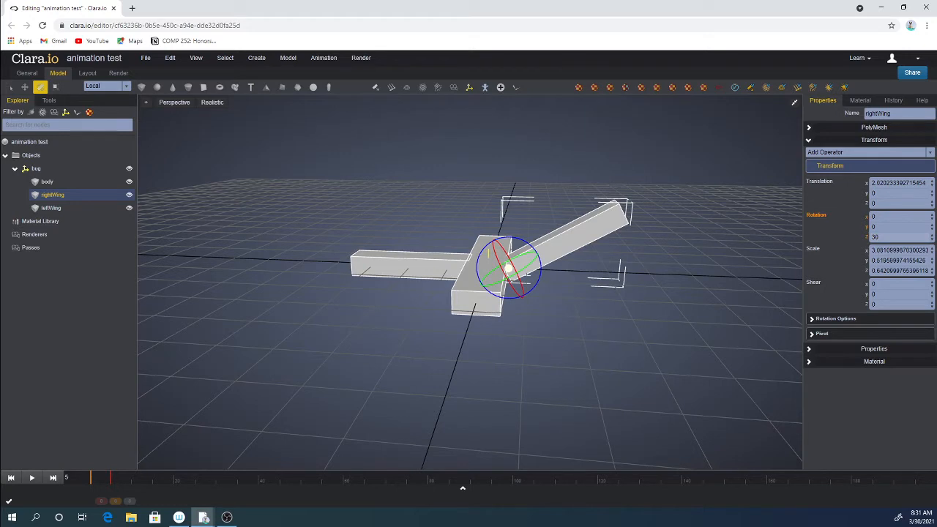
Keyframe the right wing's rotation at frame 5, and at frame 10 set Z rotation to -30 and keyframe it.
click(820, 217)
drag(125, 482, 130, 482)
double_click(889, 237)
text(-30)
key(Return)
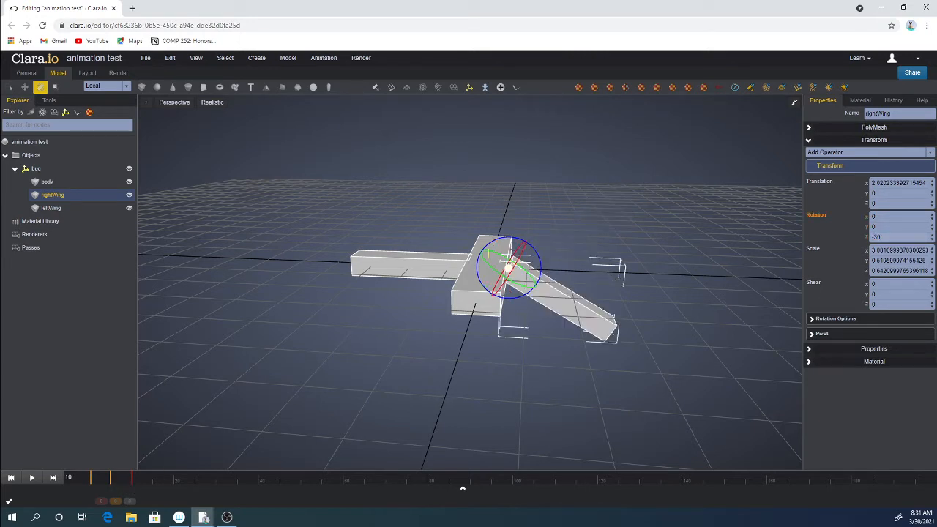
click(814, 214)
Set the right wing's Z rotation to 30 at frame 15 and -30 at frame 20, keyframing the rotation.
click(899, 237)
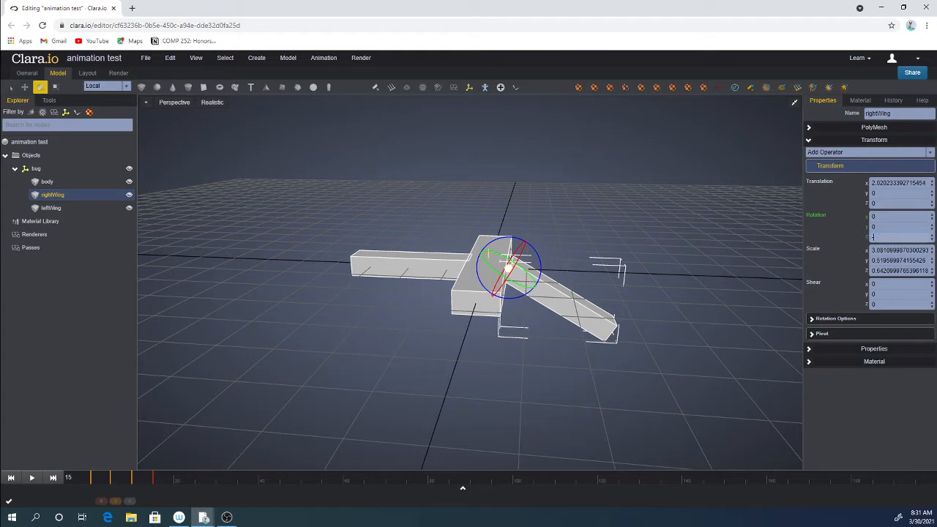
text(30)
key(Return)
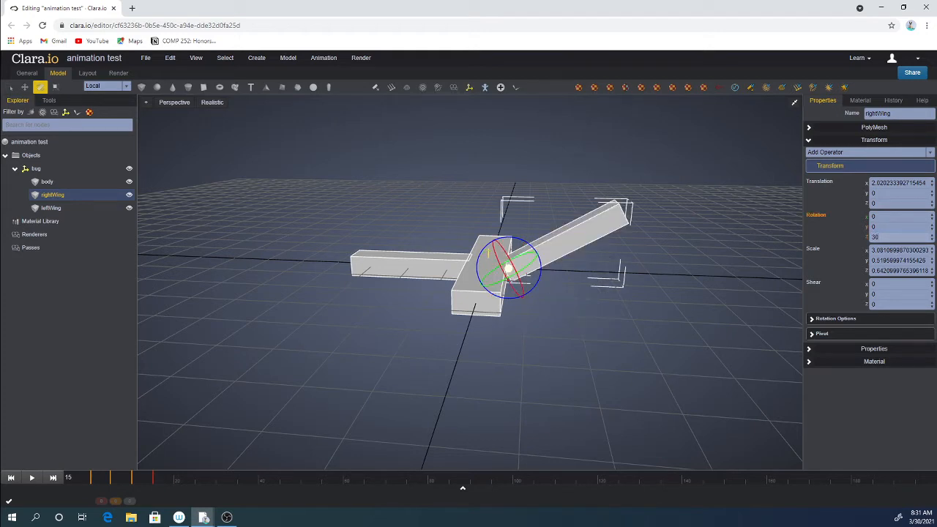
click(175, 483)
key(Return)
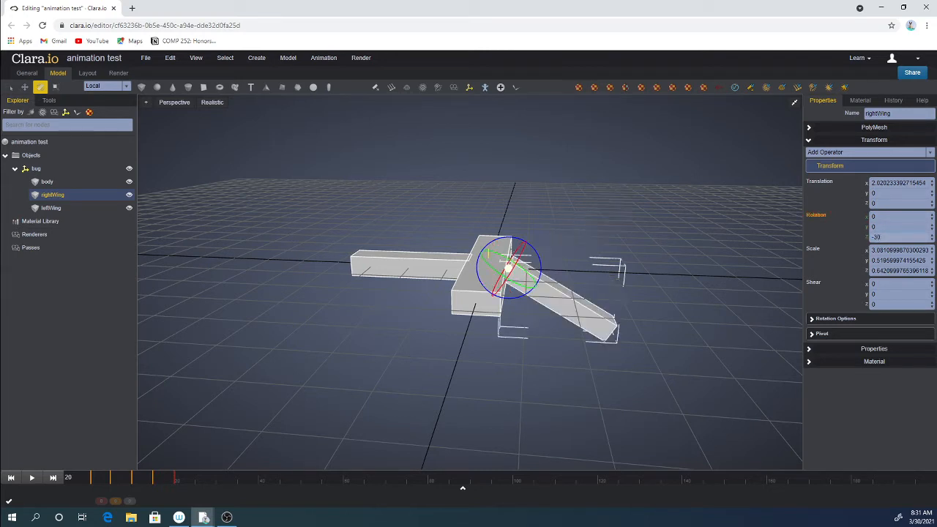
click(814, 216)
Scrub through the timeline to preview the right wing's flapping animation.
drag(178, 490, 48, 480)
drag(110, 480, 86, 478)
click(220, 480)
click(262, 435)
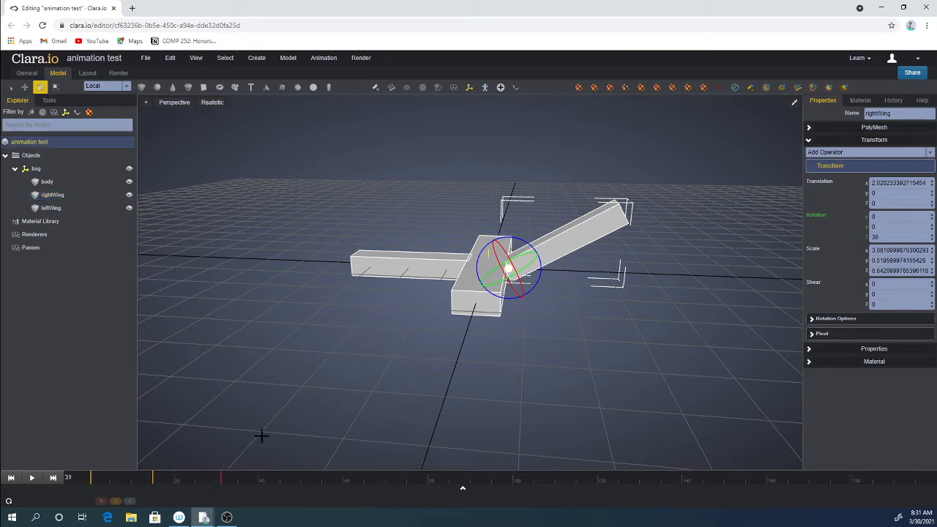
drag(227, 479, 58, 493)
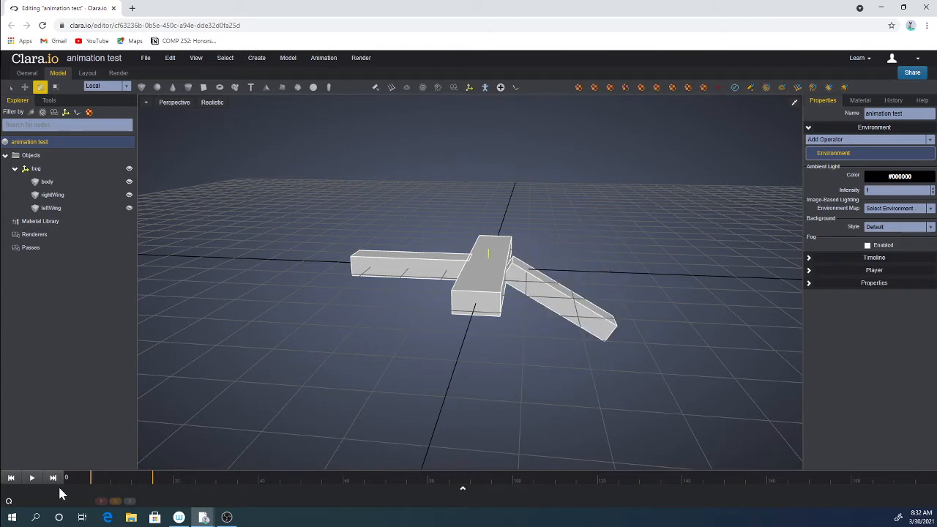
click(576, 313)
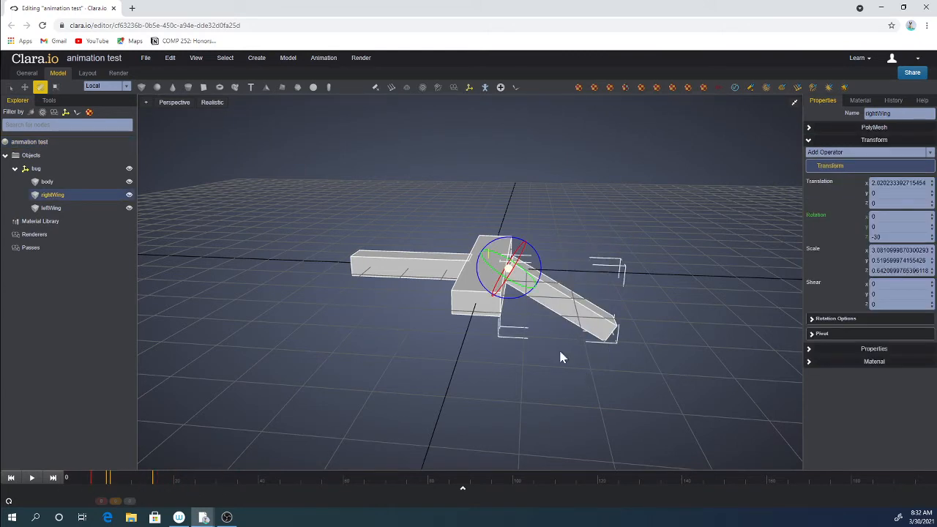
click(474, 427)
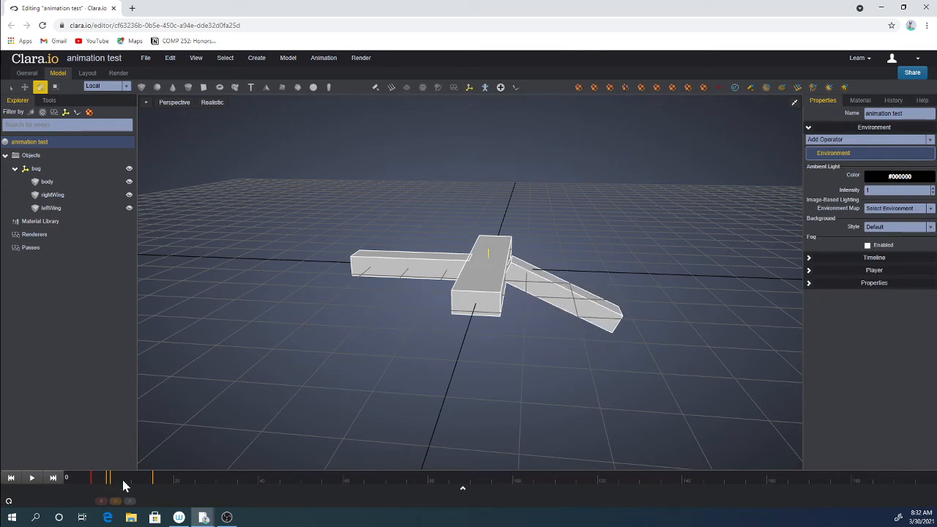
mouse_move(79, 483)
mouse_down()
mouse_move(158, 489)
mouse_move(113, 482)
mouse_up()
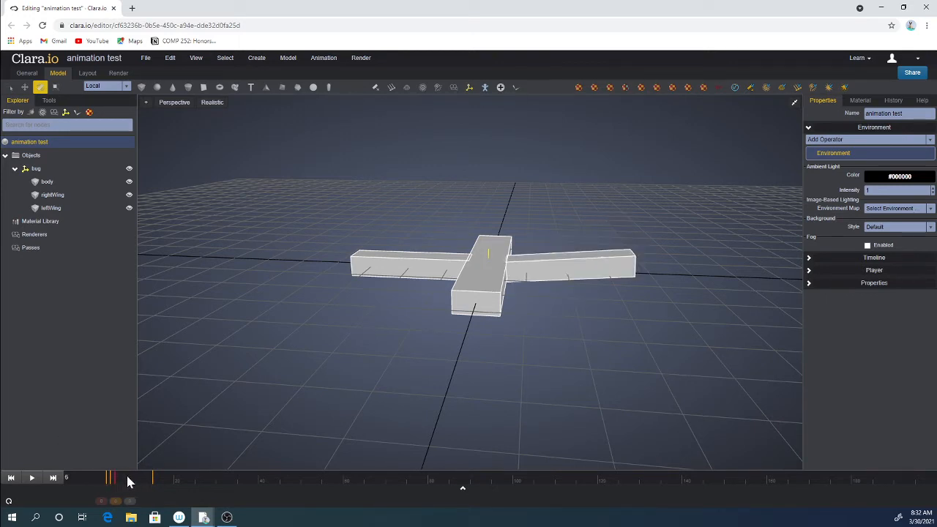
click(161, 476)
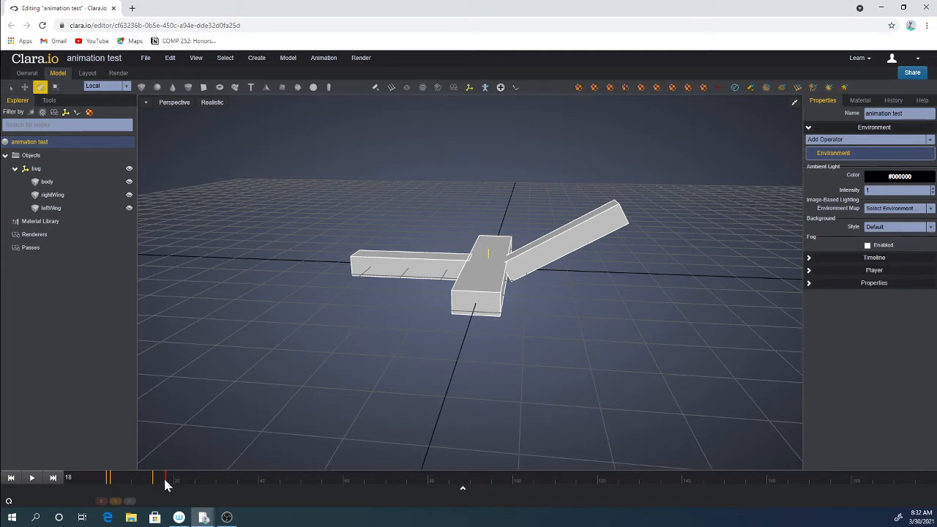
click(195, 477)
drag(233, 483, 62, 490)
Clear all keyframes from the right wing, including children.
click(567, 249)
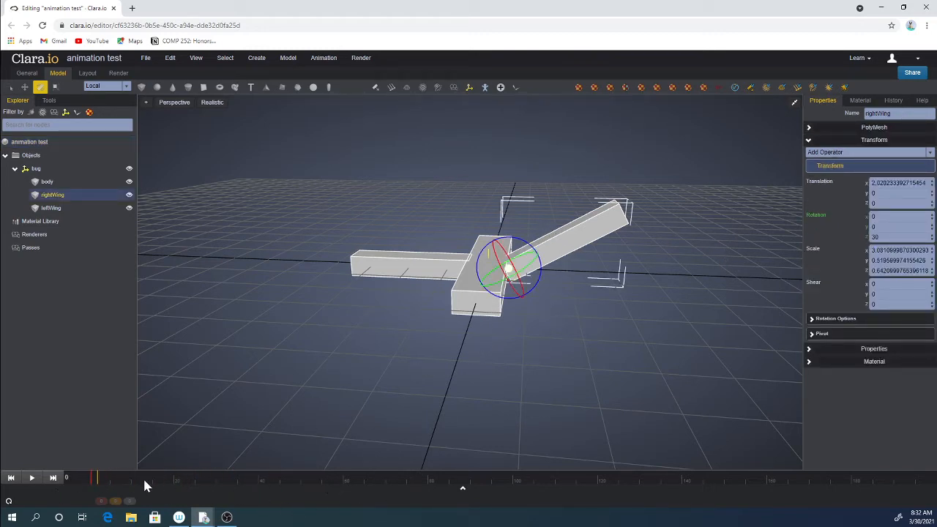
click(478, 300)
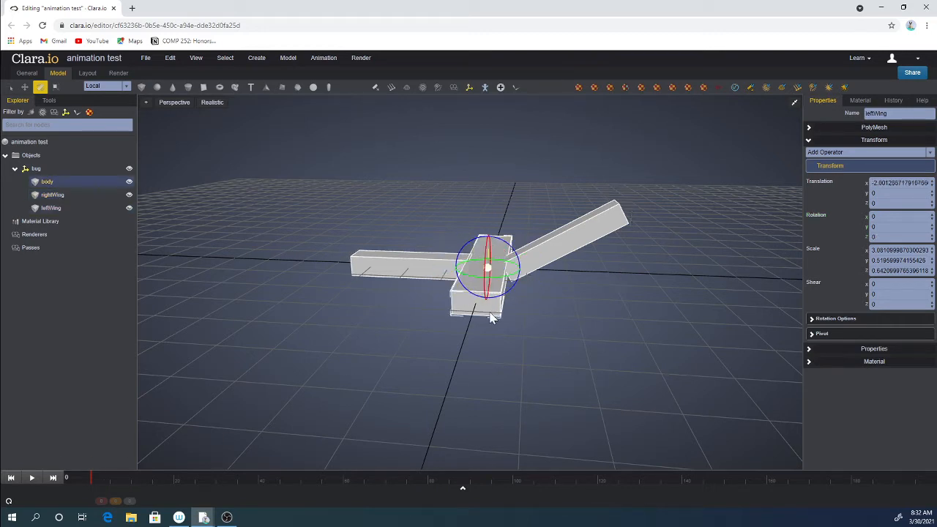
click(543, 257)
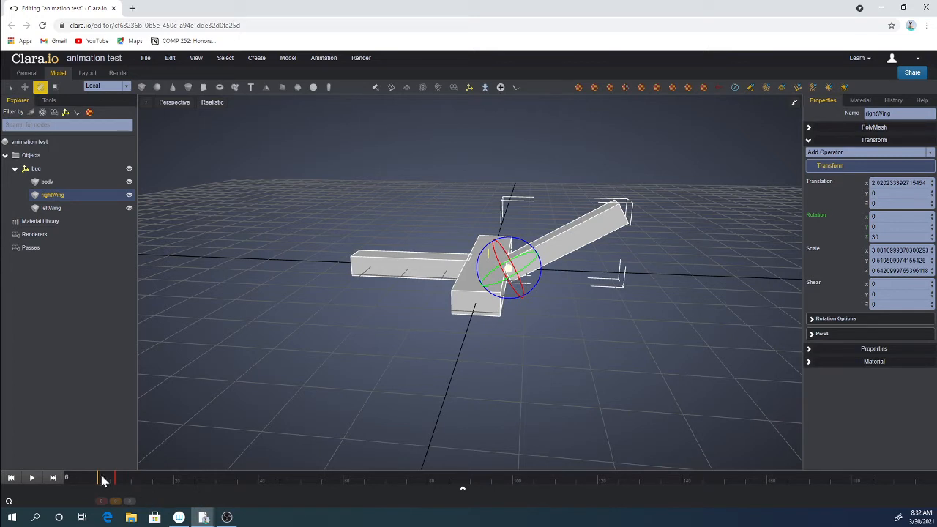
right_click(579, 248)
mouse_move(599, 254)
click(674, 252)
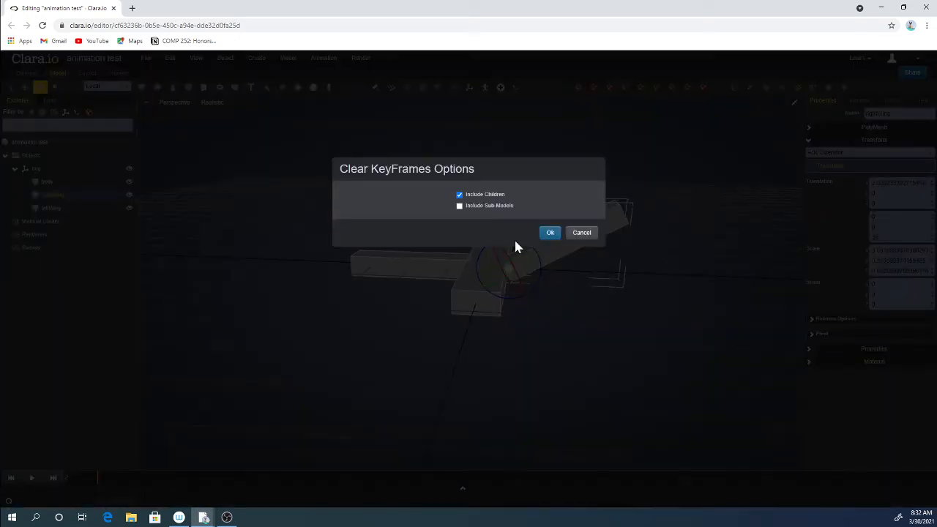
click(552, 235)
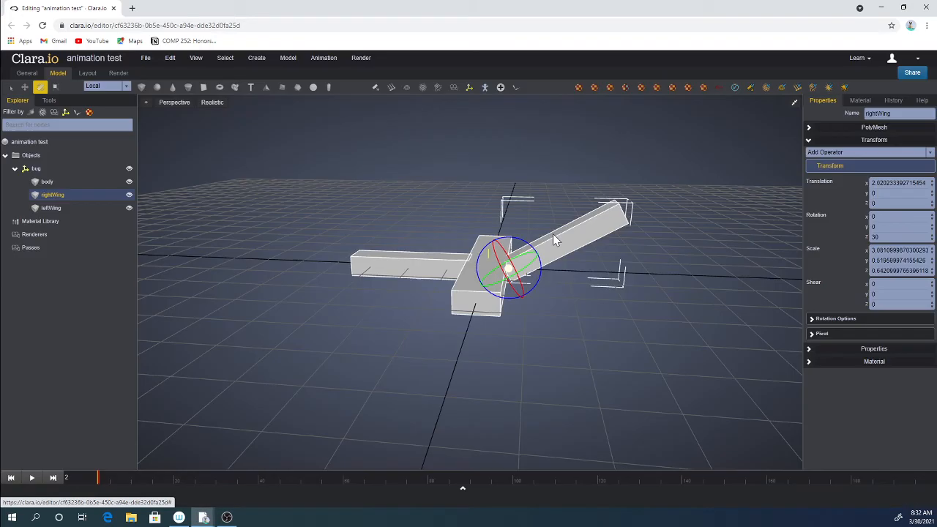
At frame 0, set the right wing's Z rotation to -30 and keyframe the rotation.
click(98, 482)
drag(97, 483, 58, 471)
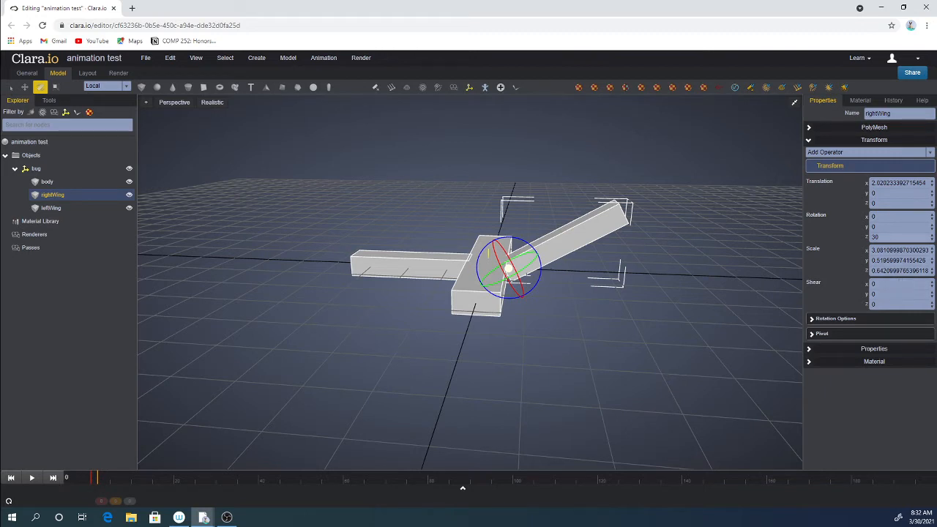
text(-30)
key(Return)
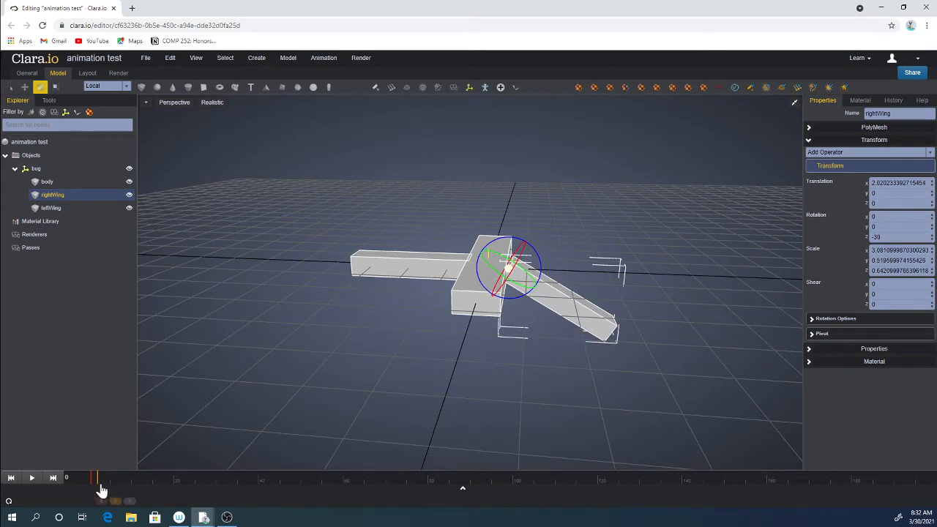
drag(98, 484, 89, 481)
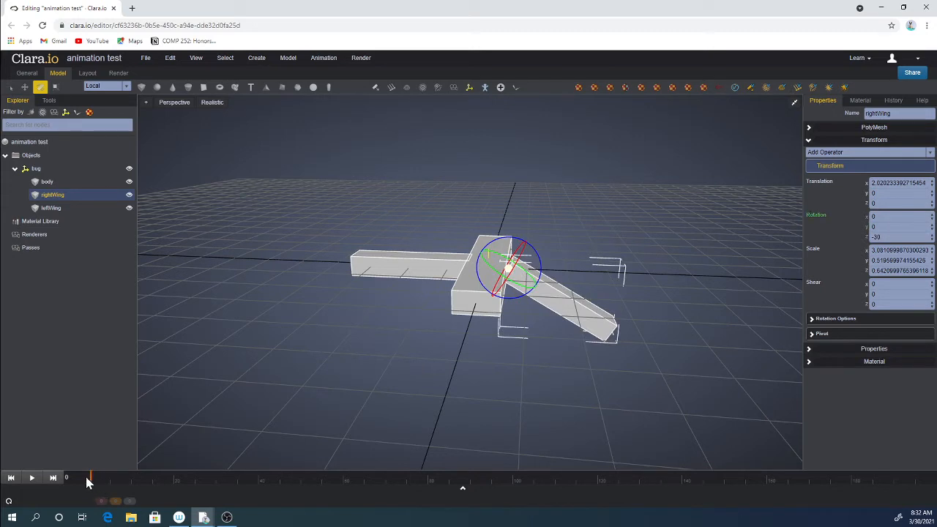
click(815, 215)
At frame 5, set the right wing's Z rotation to 30.
mouse_move(92, 481)
mouse_down()
mouse_move(119, 486)
mouse_move(111, 484)
mouse_up()
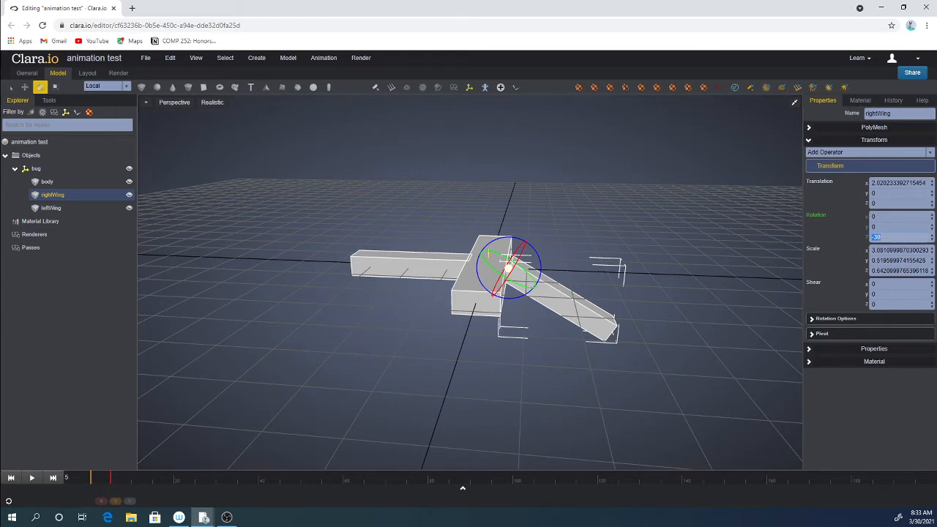
text(30)
key(Return)
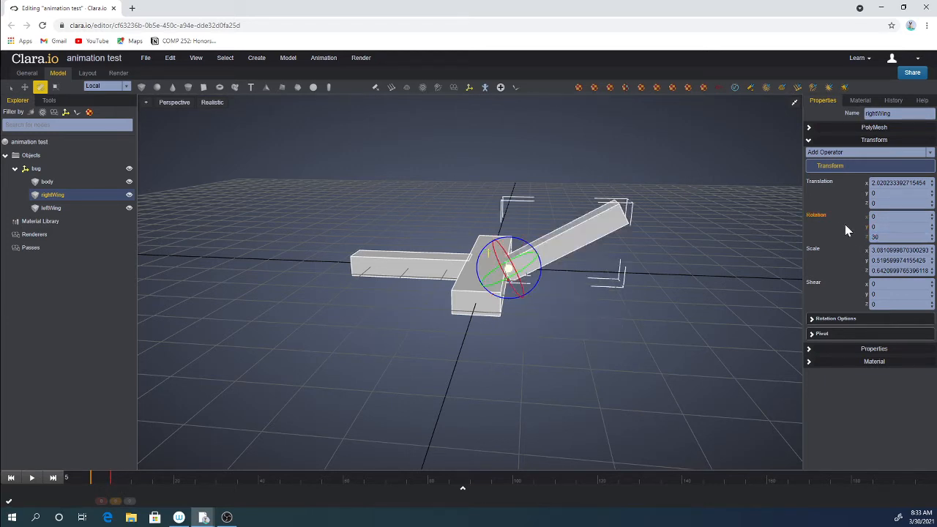
Open the console panel, clear its log and run the script in the Script tab.
click(731, 486)
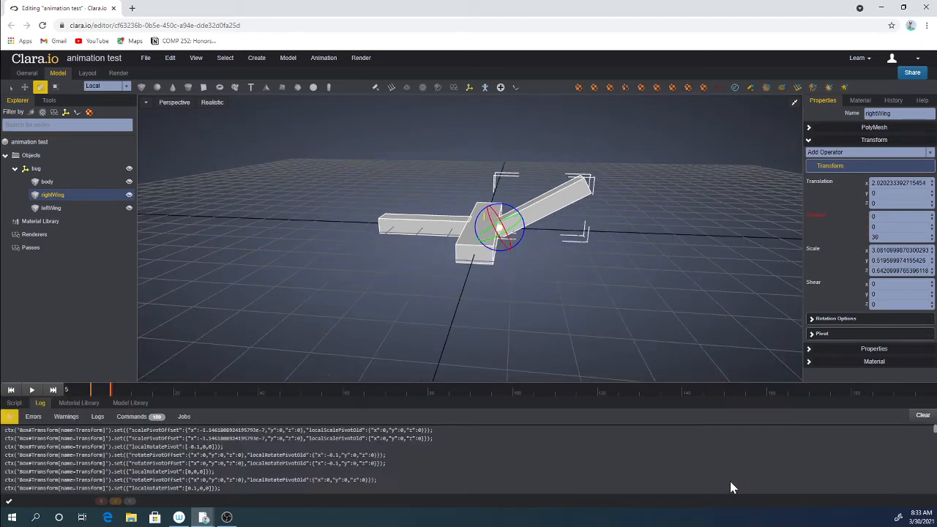
click(924, 415)
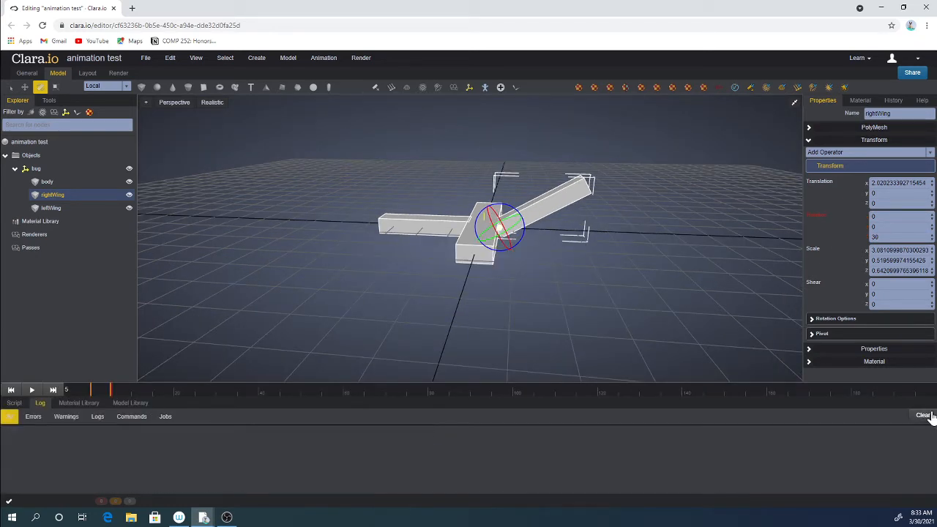
click(14, 403)
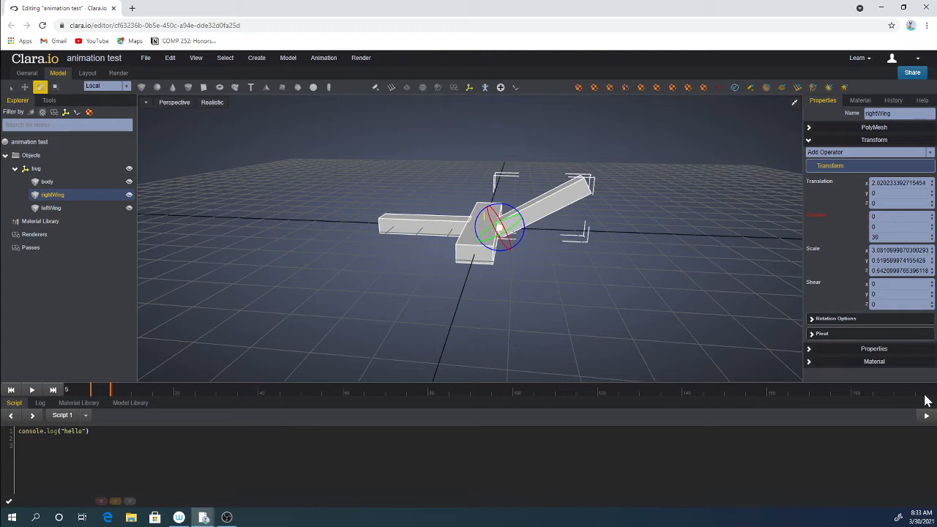
click(929, 414)
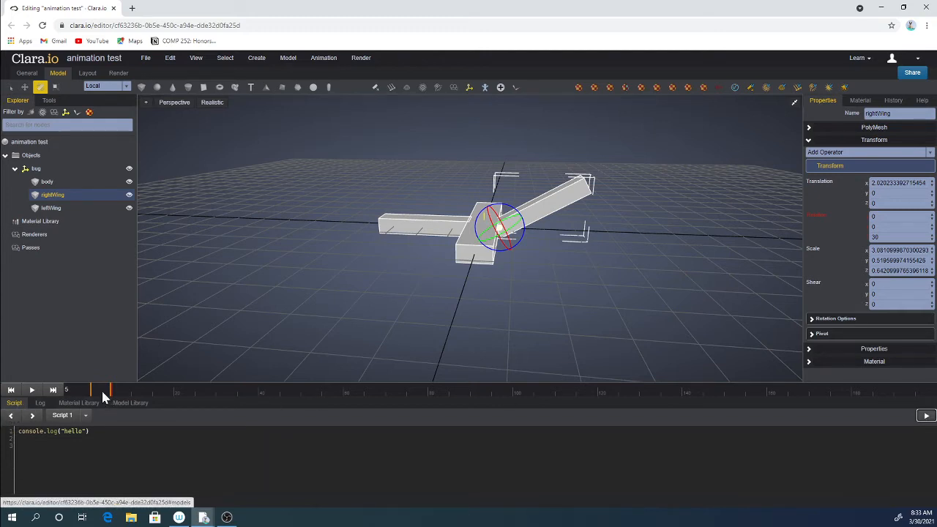
At frame 10, set the right wing's Z rotation to -30 and keyframe the rotation.
drag(200, 392, 129, 398)
double_click(877, 237)
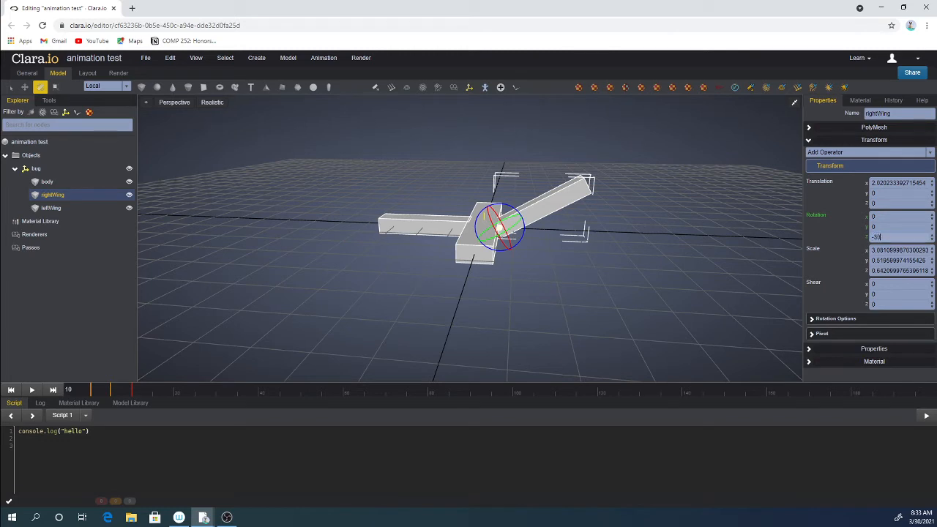
text(-30)
key(Return)
click(817, 218)
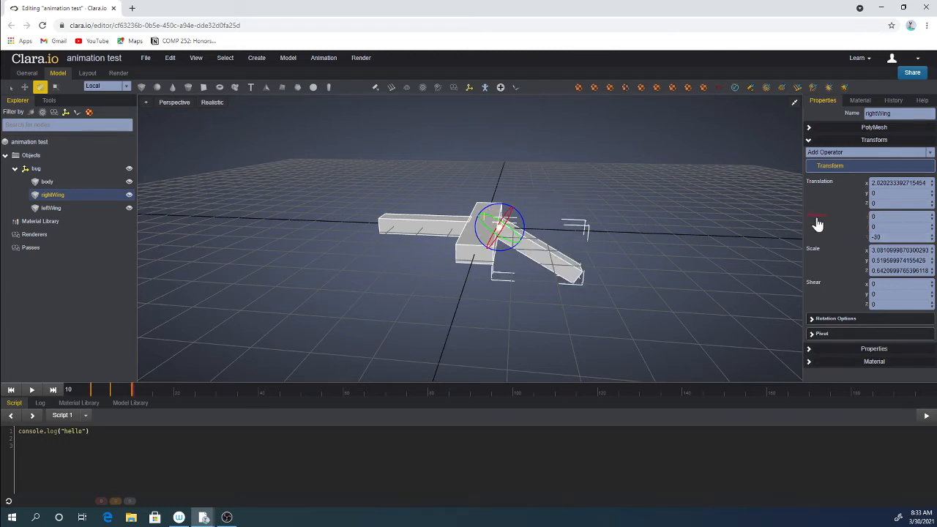
click(816, 216)
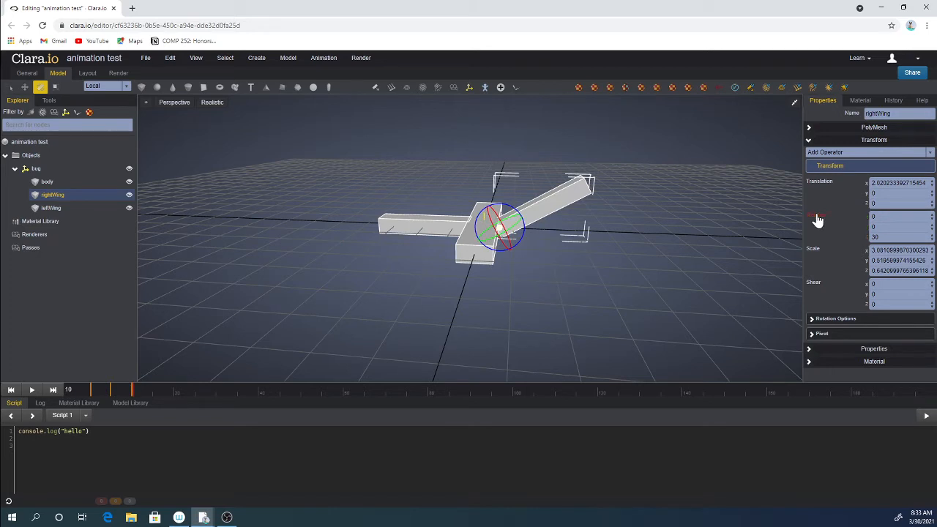
click(817, 217)
double_click(876, 237)
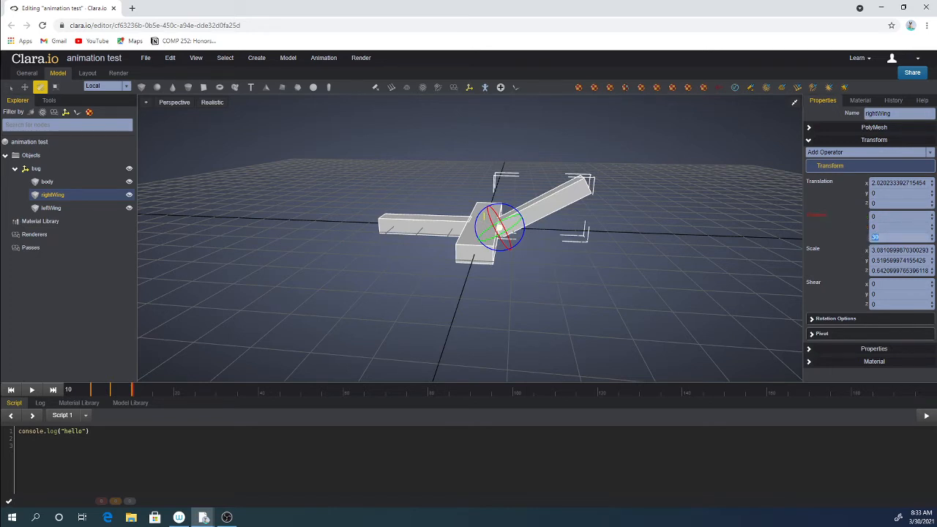
text(-)
key(Return)
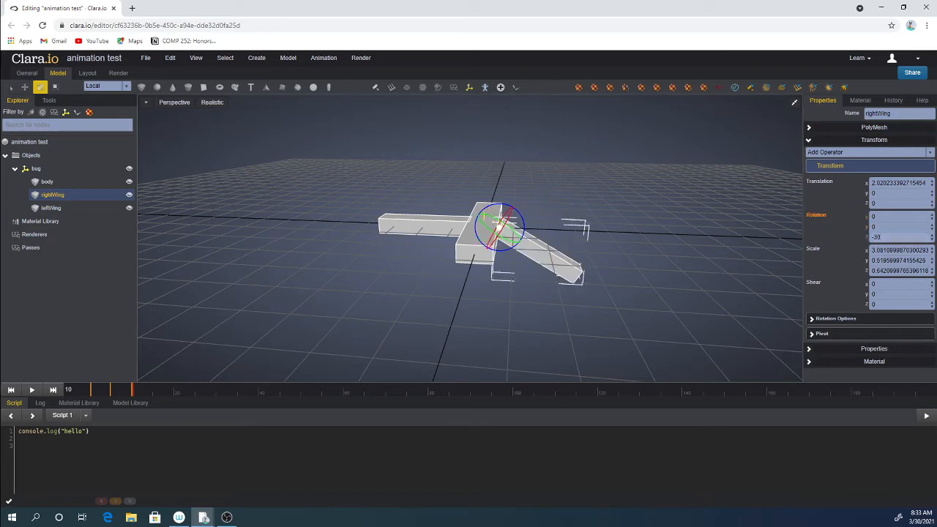
click(812, 218)
At frame 15, set the right wing's Z rotation to 30 and keyframe the rotation.
drag(133, 389, 155, 403)
key(ctrl+a)
text(-)
key(ctrl+a)
text(30)
key(Return)
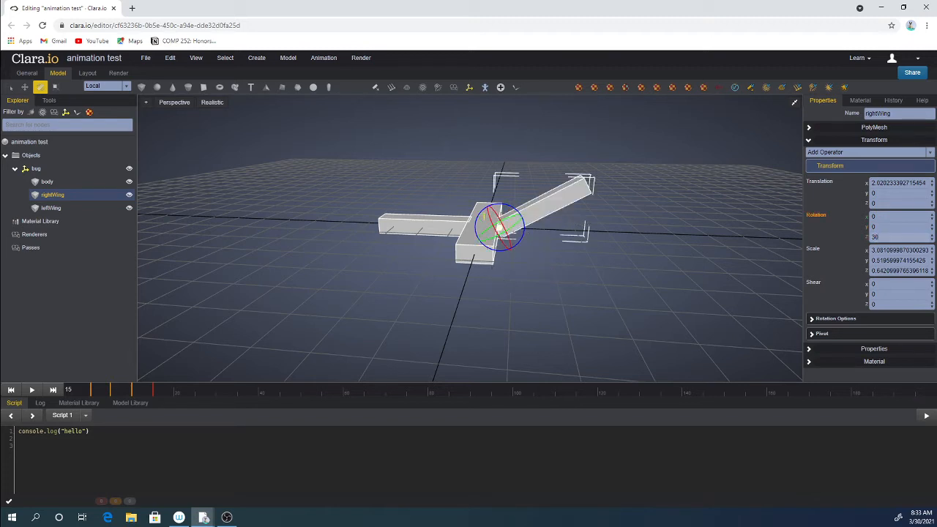
click(817, 215)
At frame 20, set the right wing's Z rotation to -30 and keyframe the rotation.
mouse_move(176, 395)
mouse_down()
mouse_move(68, 395)
mouse_move(173, 397)
mouse_up()
double_click(901, 237)
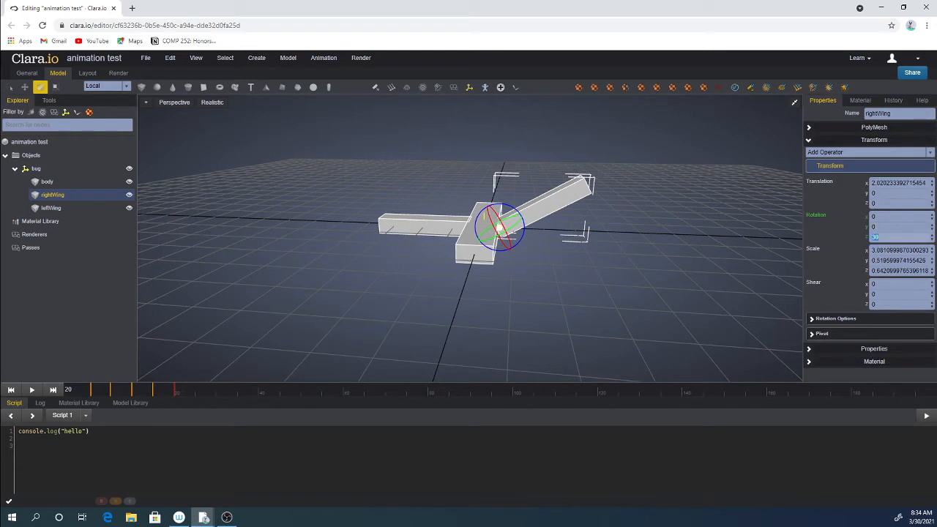
text(-30)
key(Return)
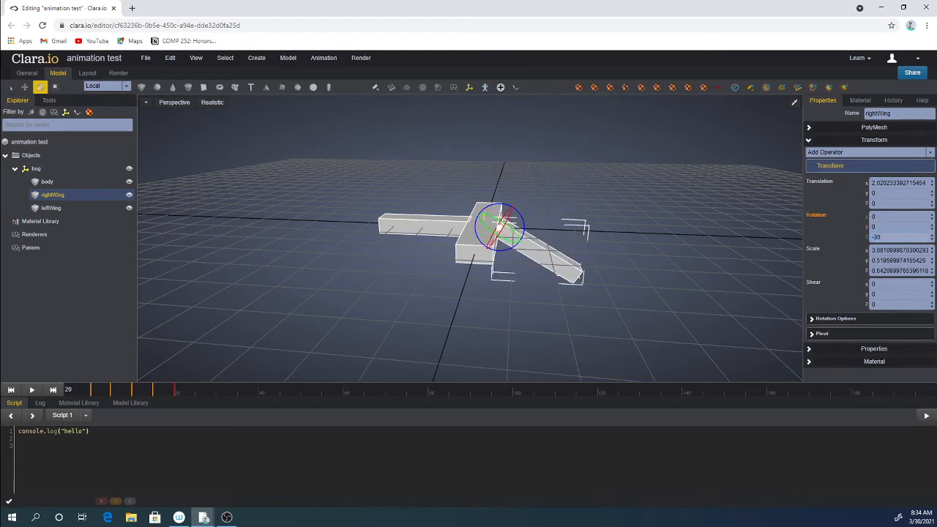
click(815, 218)
At frame 25, set the right wing's Z rotation to 30 and keyframe the rotation.
click(32, 390)
double_click(878, 238)
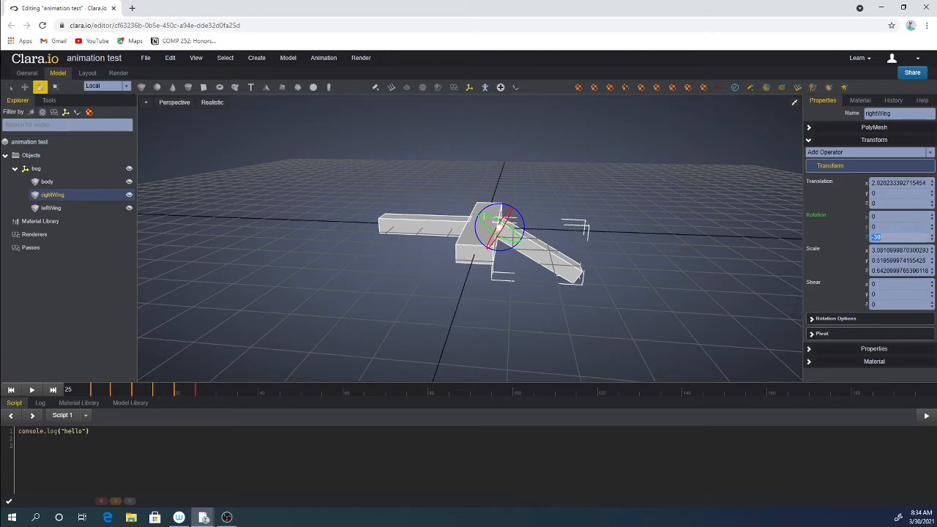
text(30)
key(Return)
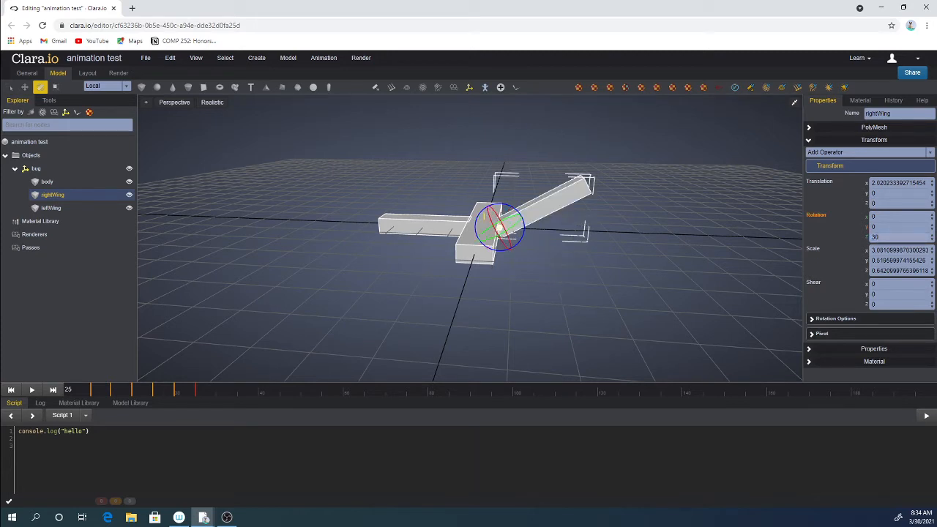
click(814, 216)
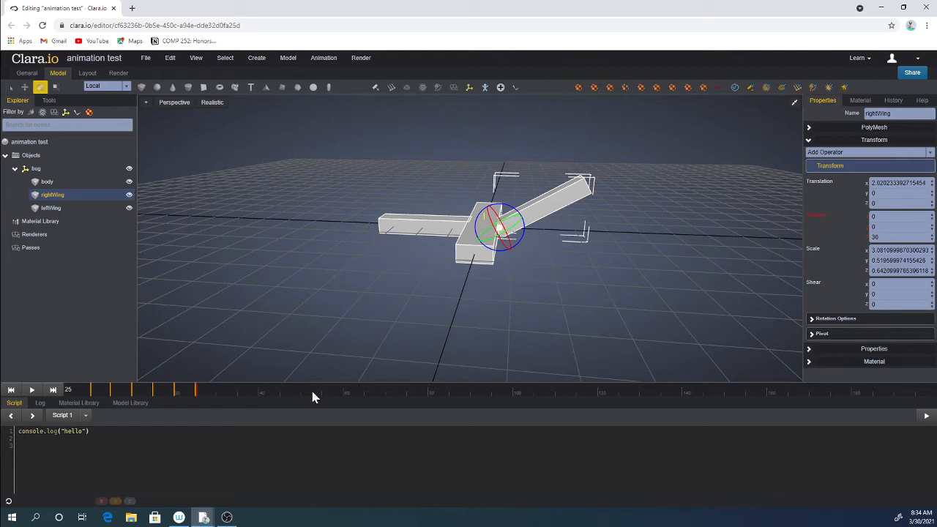
At frame 30, set the right wing's Z rotation to -30 and keyframe the rotation.
drag(219, 394, 239, 401)
click(875, 238)
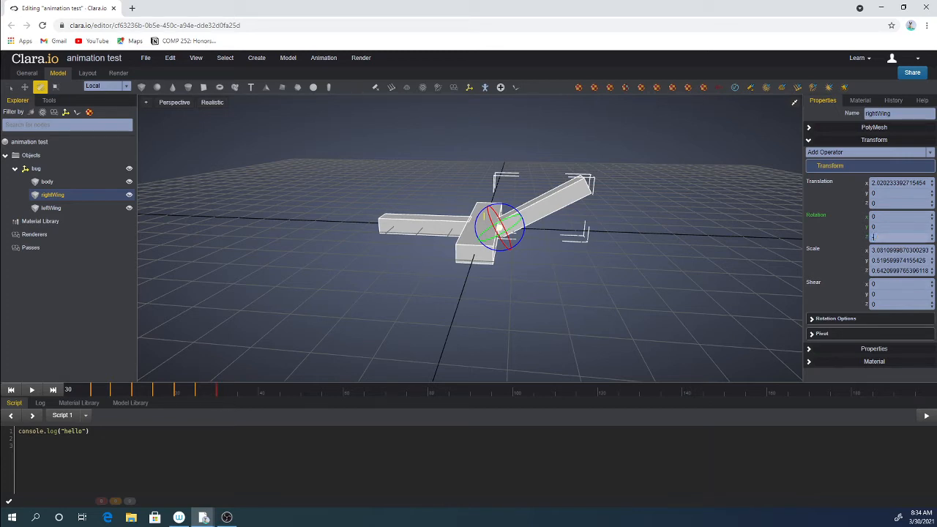
text(-30)
key(Return)
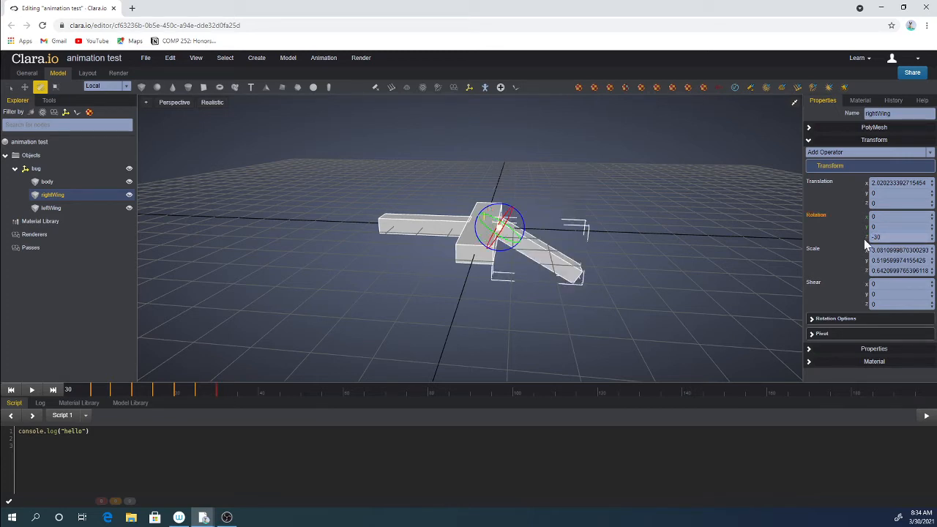
click(817, 215)
At frame 35, set the right wing's Z rotation to 30 and keyframe the rotation.
mouse_move(224, 390)
mouse_down()
mouse_move(86, 390)
mouse_move(249, 391)
mouse_move(82, 391)
mouse_move(229, 401)
mouse_up()
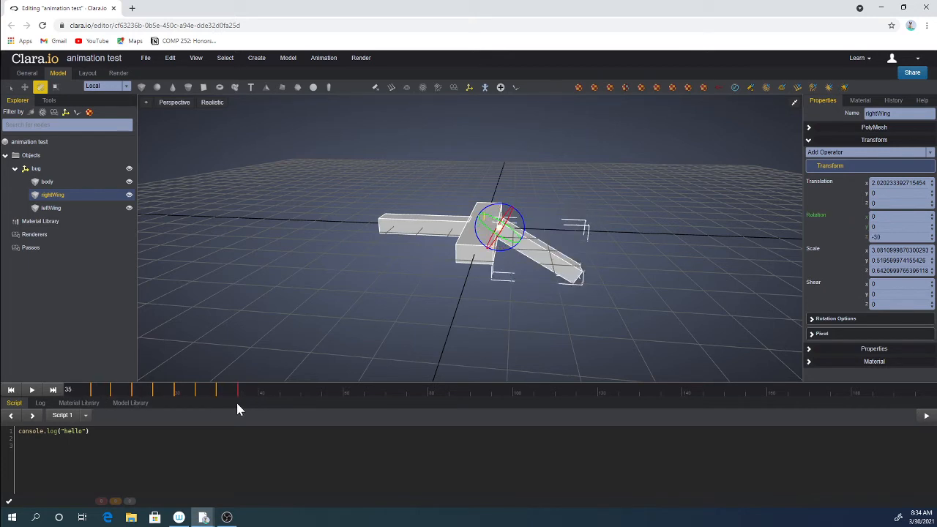
click(877, 238)
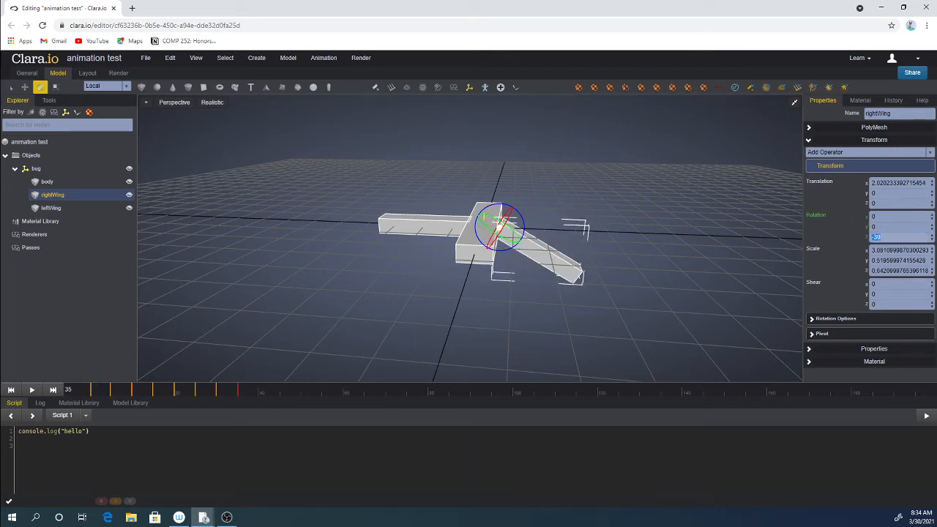
text(30)
key(Return)
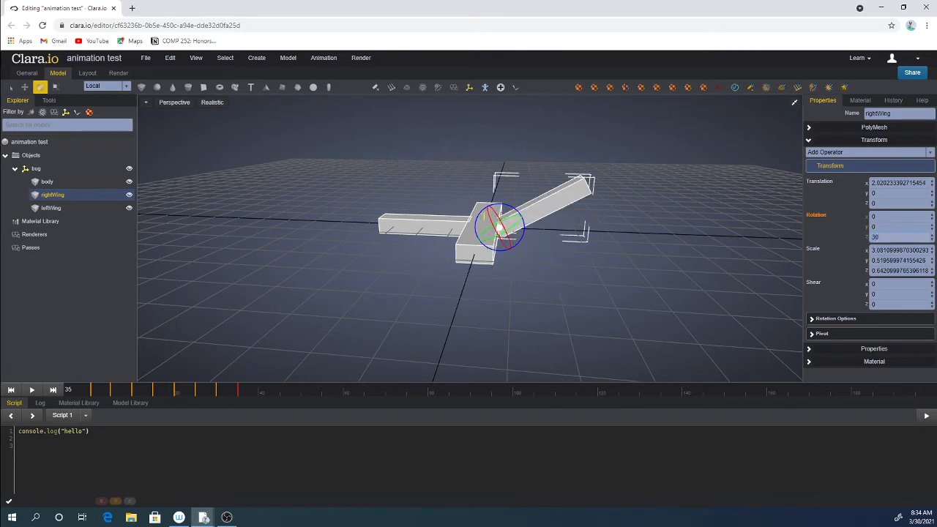
click(811, 215)
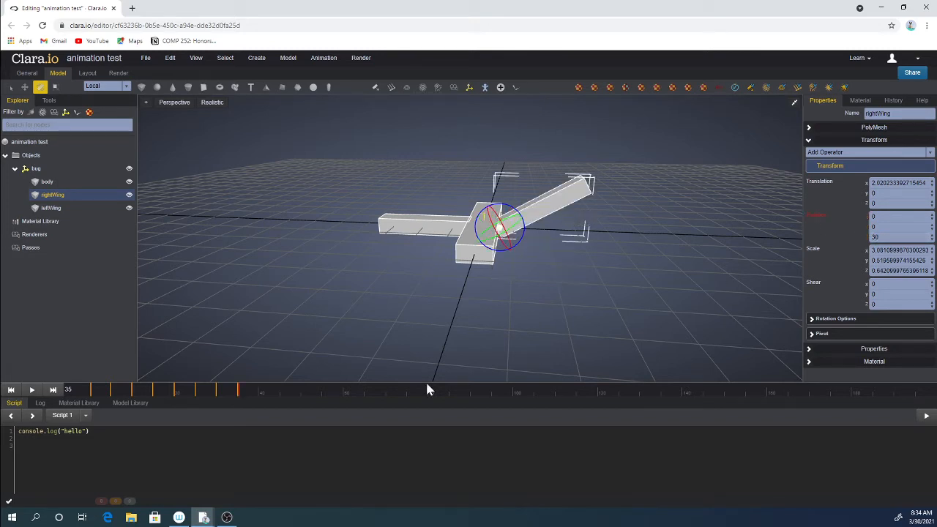
At frame 40, set the right wing's Z rotation to -30.
click(255, 395)
double_click(875, 237)
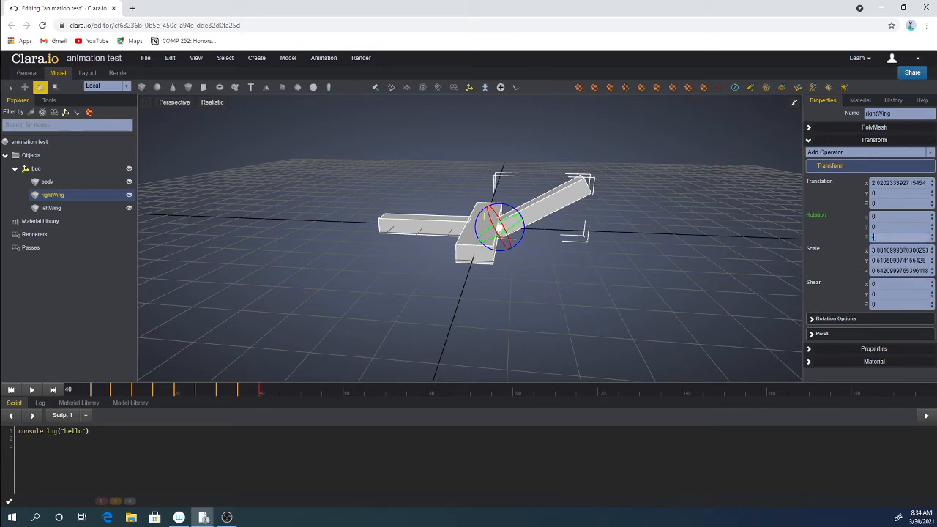
text(-30)
key(Return)
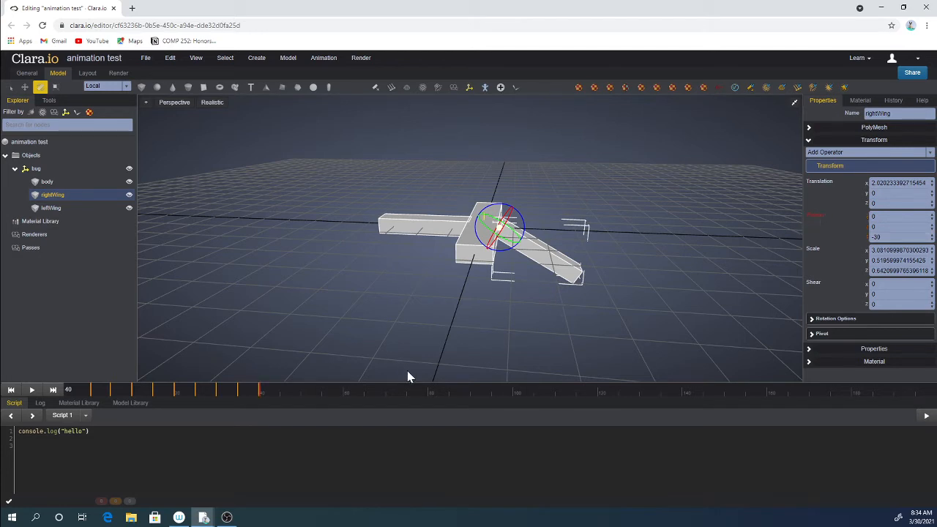
Go back to frame 0, select the left wing and set its Z rotation to 30.
click(407, 390)
mouse_move(320, 400)
mouse_down()
mouse_move(88, 391)
mouse_move(258, 402)
mouse_up()
click(412, 238)
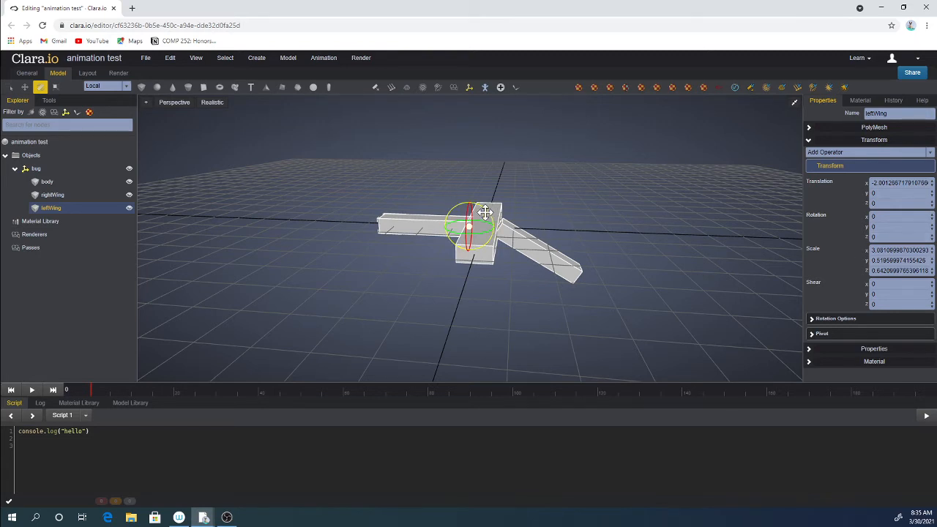
drag(485, 214, 481, 208)
double_click(882, 237)
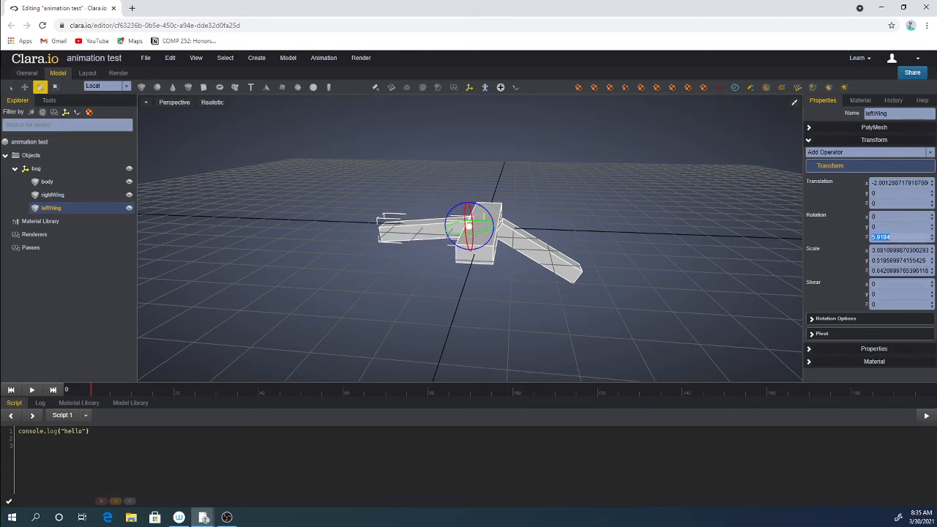
text(30)
key(Return)
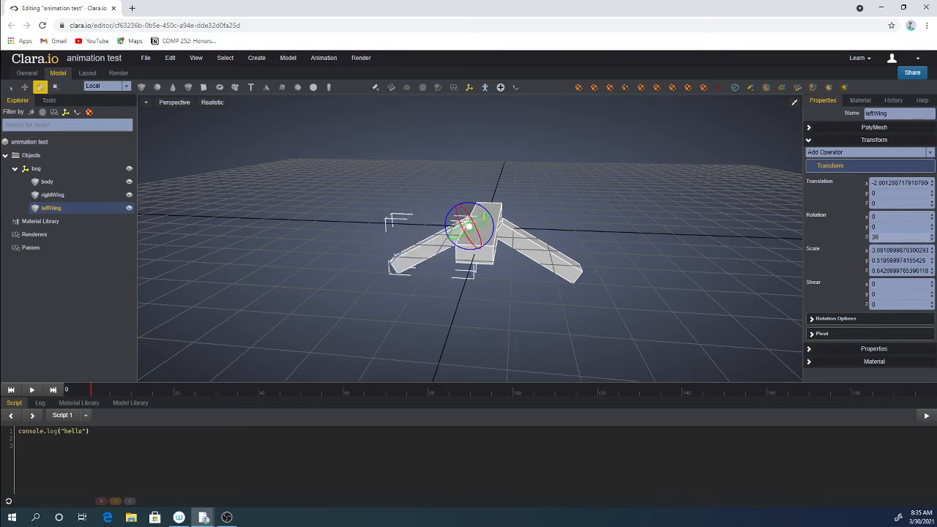
At frame 5, set the left wing's Z rotation to -30 and keyframe the rotation.
click(111, 394)
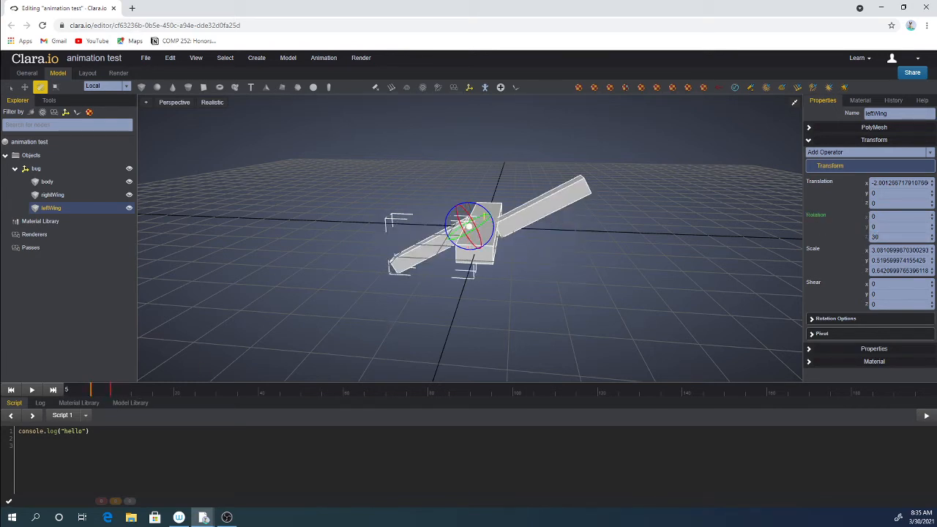
click(871, 237)
text(-30)
key(Return)
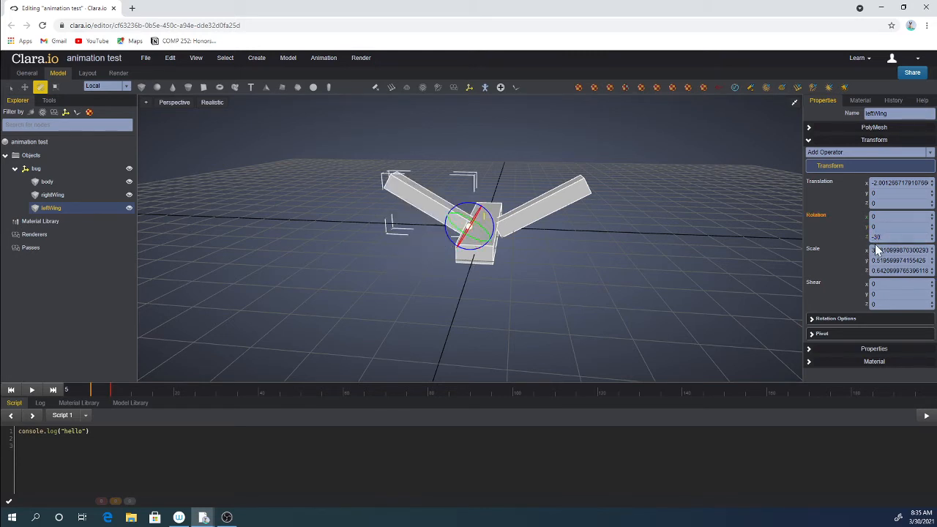
click(813, 219)
At frame 10, set the left wing's Z rotation to 30 and keyframe the rotation.
click(130, 392)
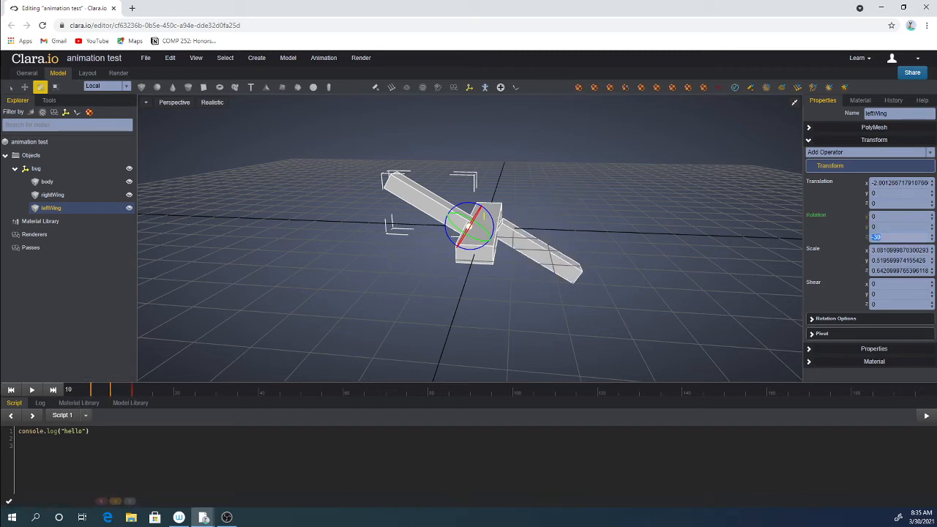
key(Return)
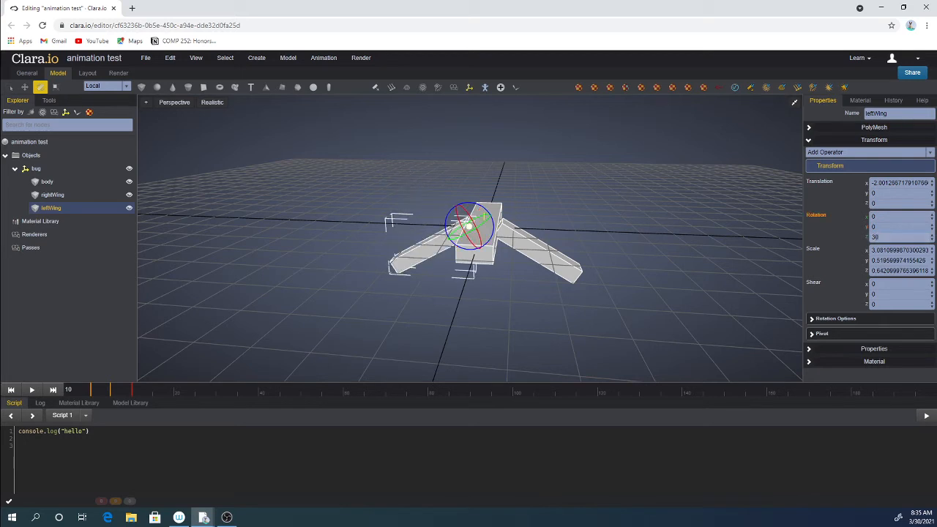
click(819, 215)
At frame 15, set the left wing's Z rotation to -30 and keyframe the rotation.
drag(142, 396, 151, 393)
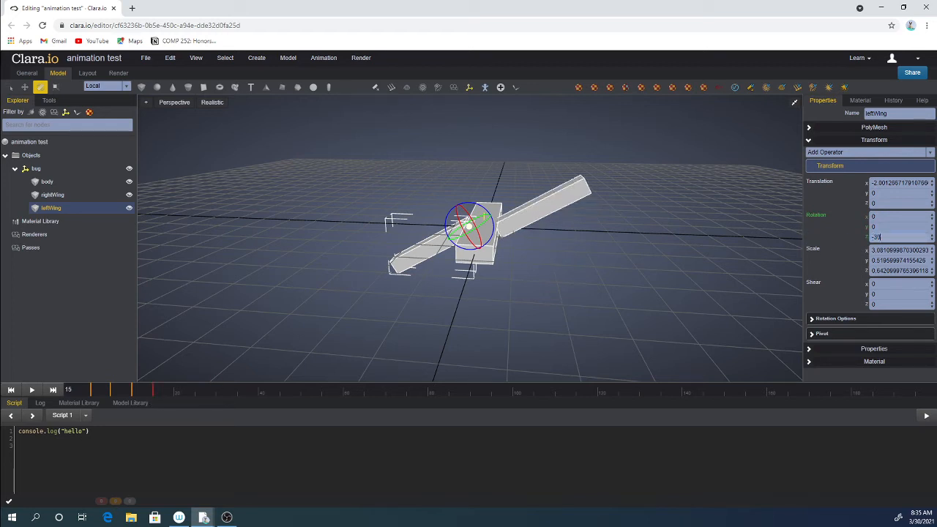
key(Return)
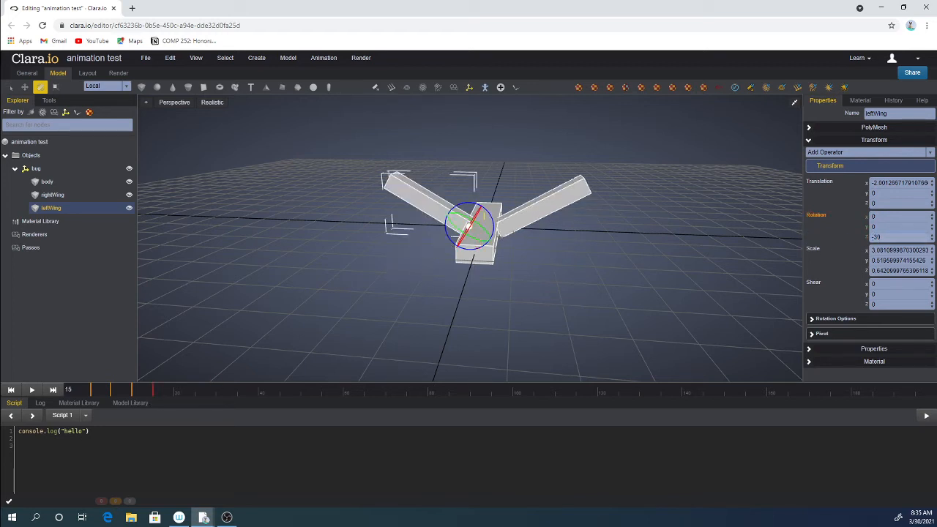
click(816, 215)
At frame 20, set the left wing's Z rotation to 30 and keyframe the rotation.
click(176, 396)
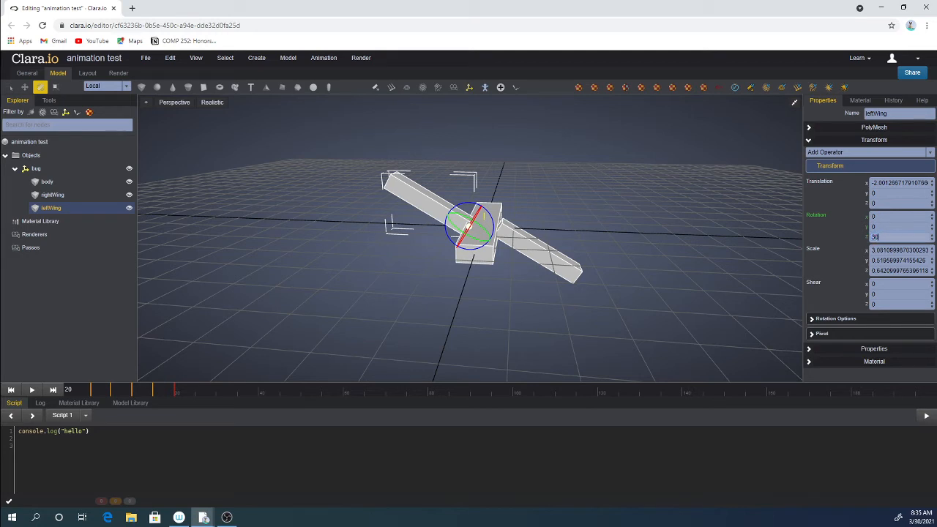
text(30)
key(Return)
click(820, 216)
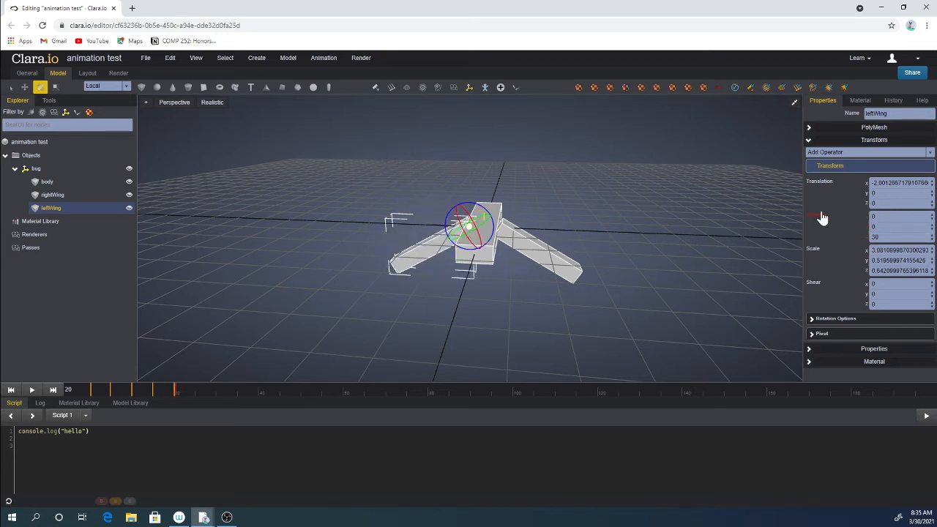
At frame 25, set the left wing's Z rotation to -30 and keyframe the rotation.
drag(180, 394, 194, 396)
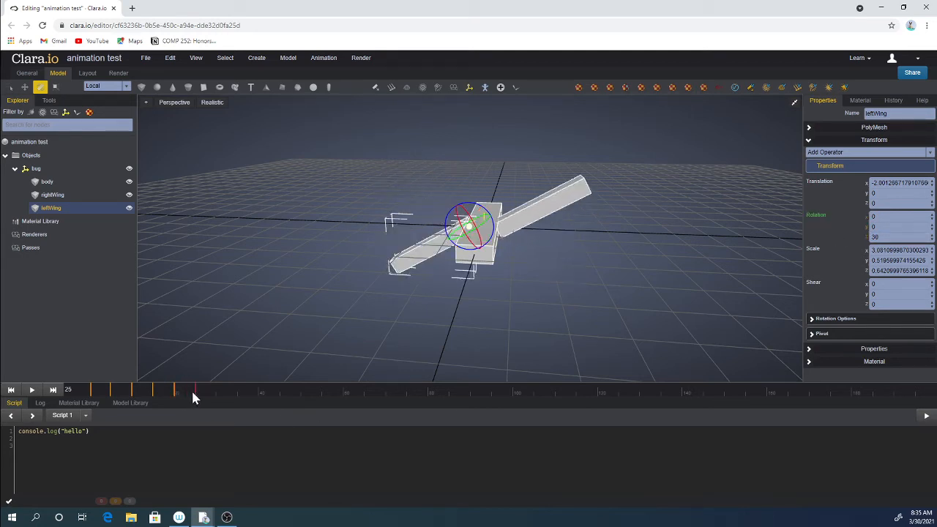
double_click(875, 236)
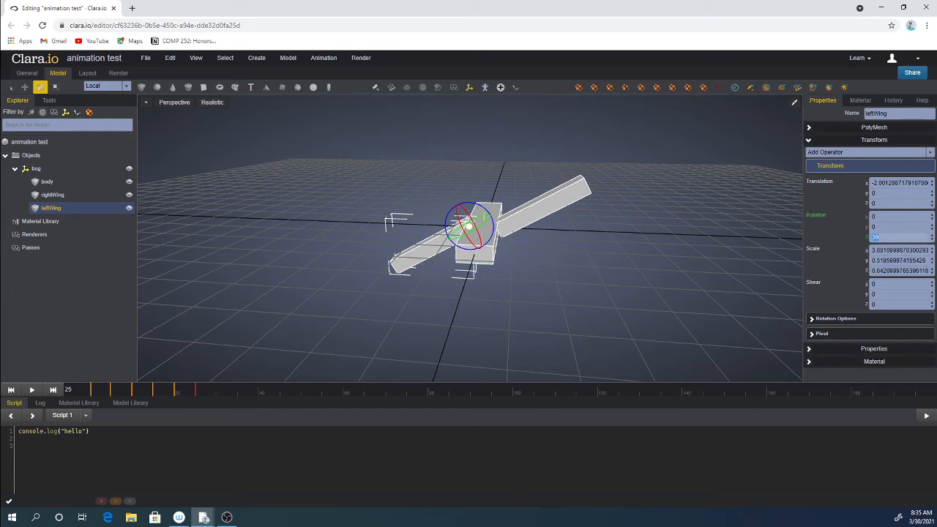
text(-30)
key(Return)
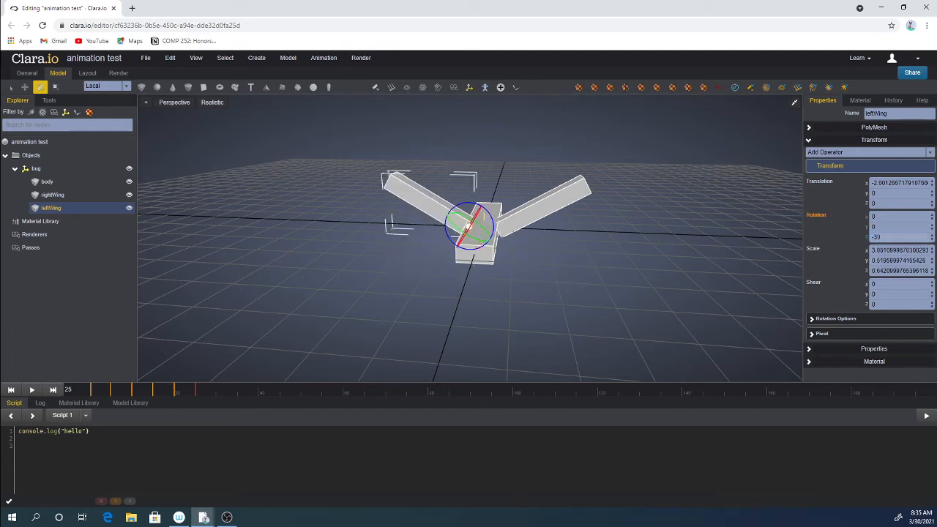
click(820, 217)
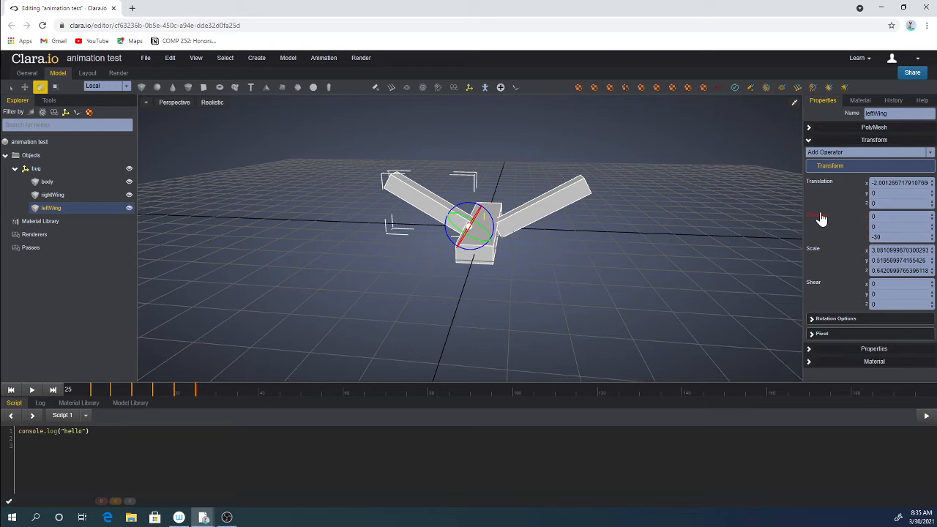
At frames 30 and 35, set the left wing's Z rotation to 30 and -30, keyframing the rotation each time.
drag(203, 399, 216, 387)
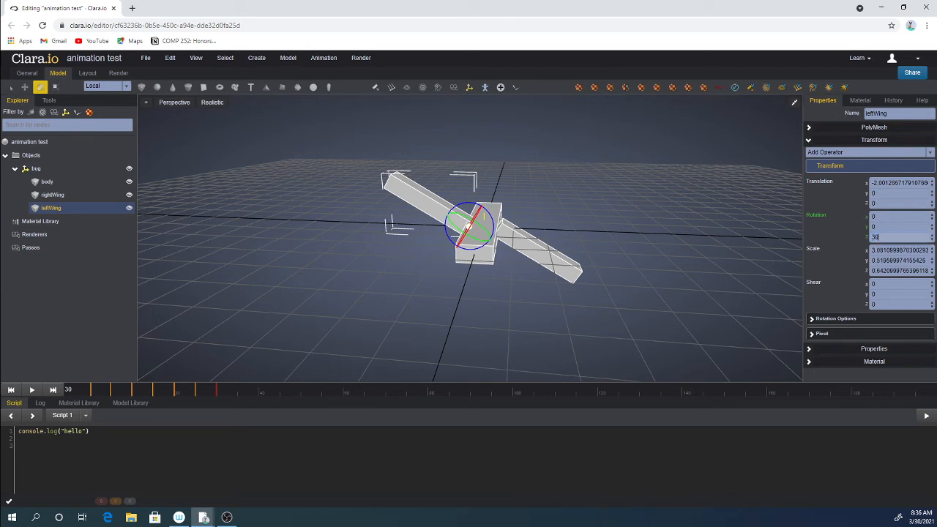
key(Return)
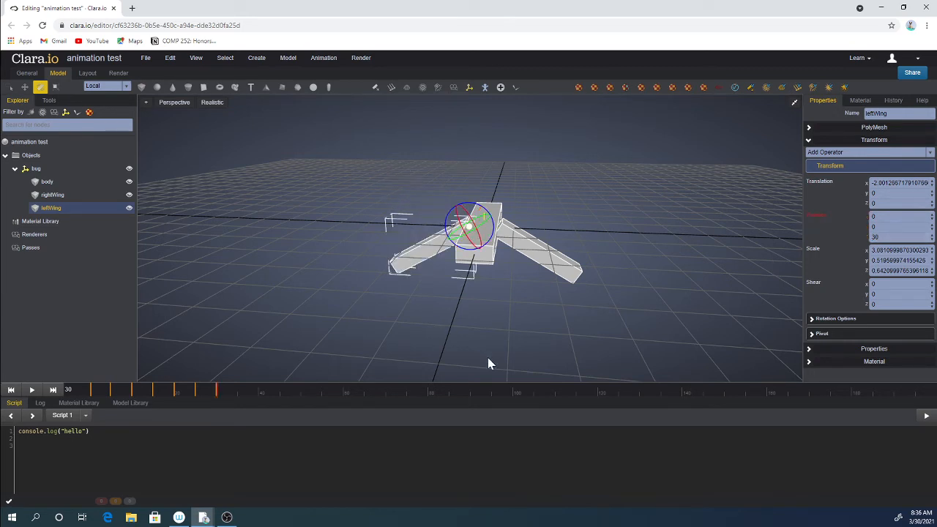
drag(231, 391, 236, 392)
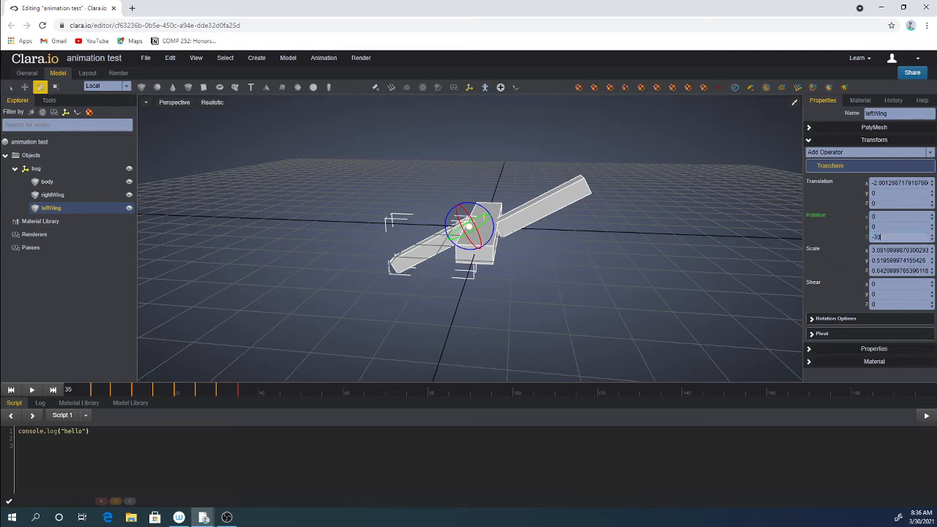
key(Return)
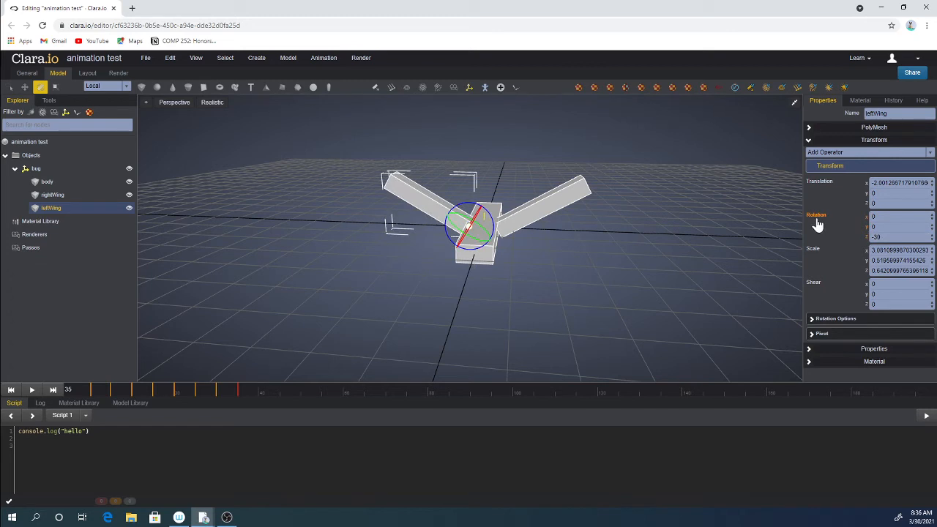
At frame 40, set the left wing's Z rotation to 30 and keyframe the rotation.
click(259, 395)
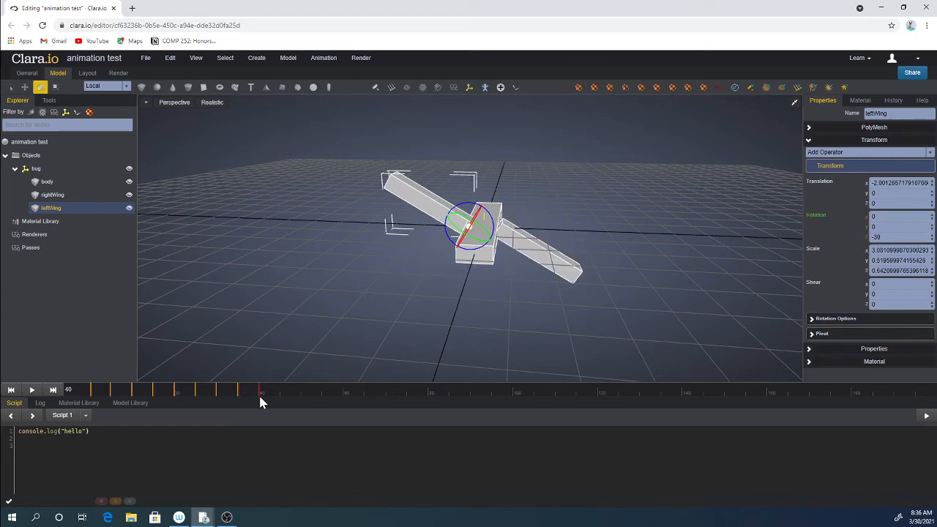
click(898, 238)
text(30)
key(Return)
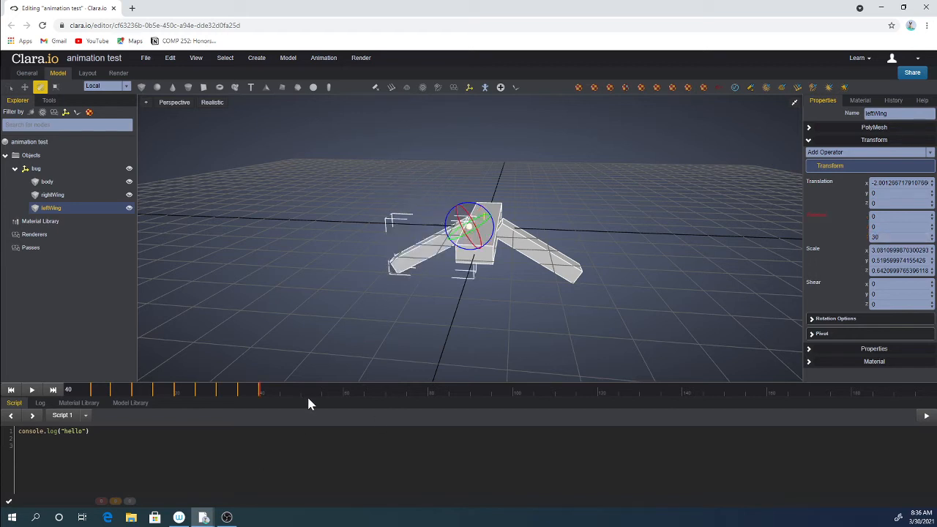
Scrub back through the timeline and play the wing-flapping animation to preview it.
drag(308, 393, 58, 393)
key(space)
key(space)
drag(306, 396, 66, 398)
Select the bug group, open its Transform section, and keyframe its translation and rotation at frame 0.
click(36, 170)
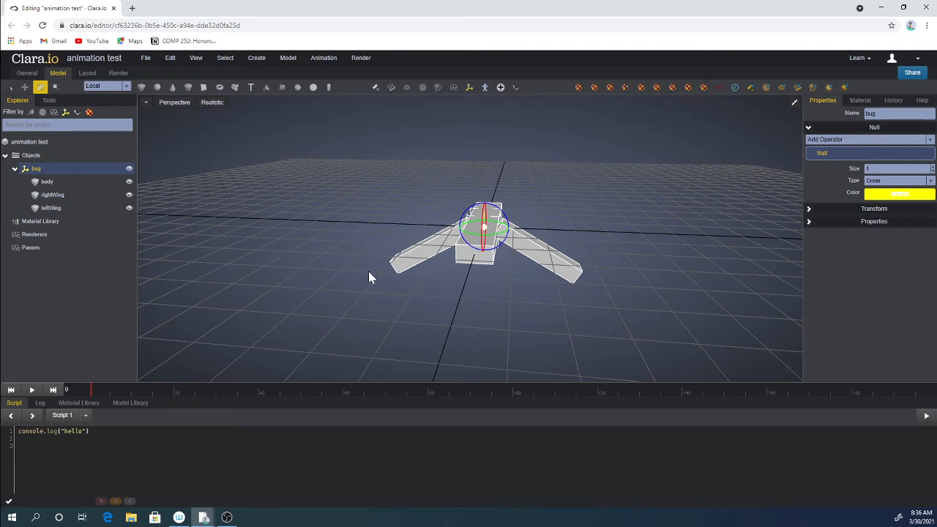
drag(369, 271, 395, 294)
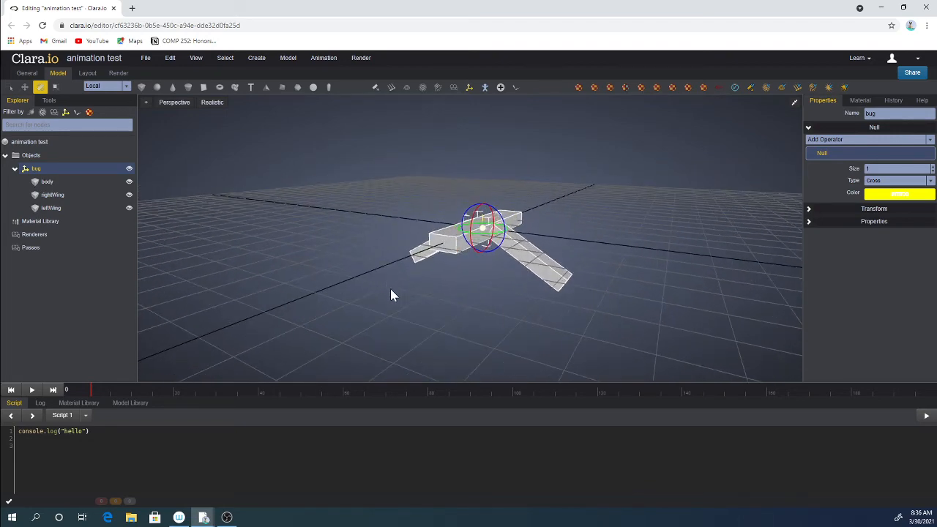
click(810, 134)
click(810, 134)
click(809, 209)
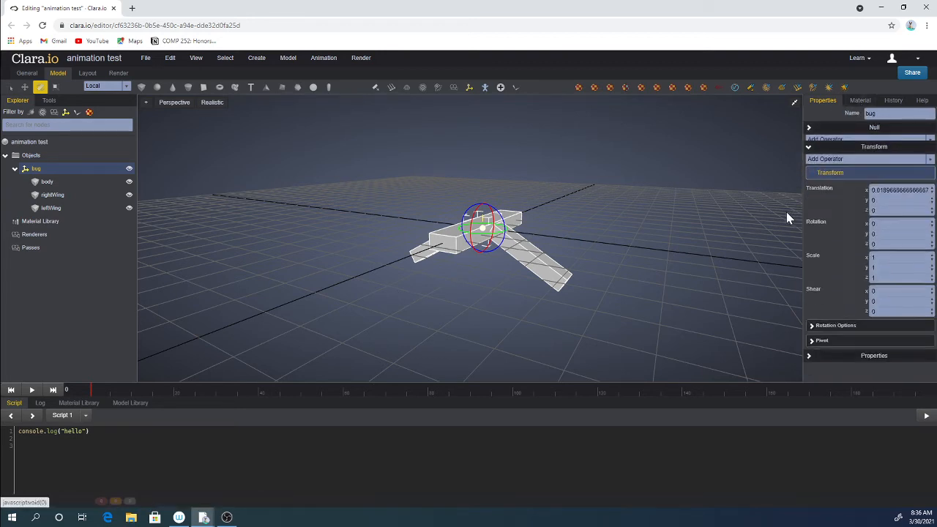
mouse_move(632, 264)
mouse_down()
mouse_move(626, 245)
mouse_move(619, 251)
mouse_up()
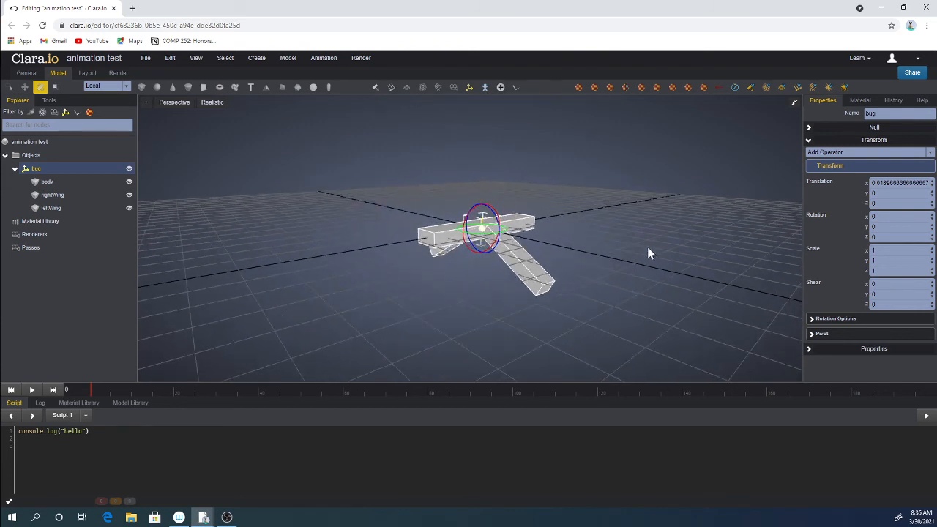
click(819, 217)
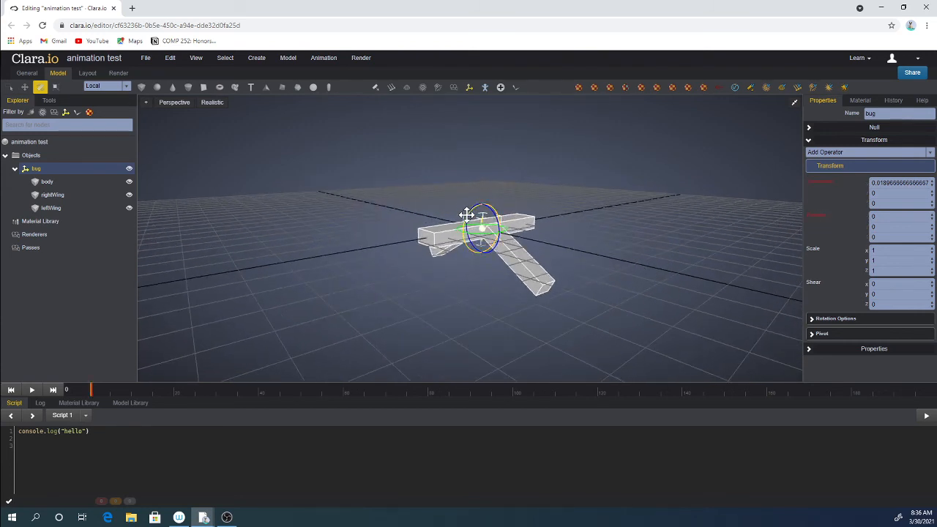
At frame 10, move the bug group up and forward, tilt it, and keyframe its translation and rotation.
drag(468, 215, 473, 203)
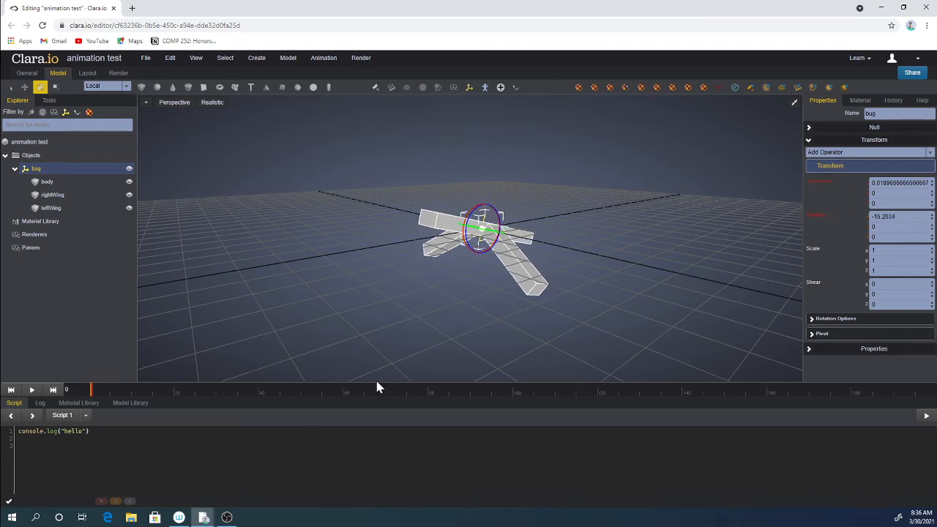
drag(98, 384, 125, 391)
middle_drag(441, 298, 407, 285)
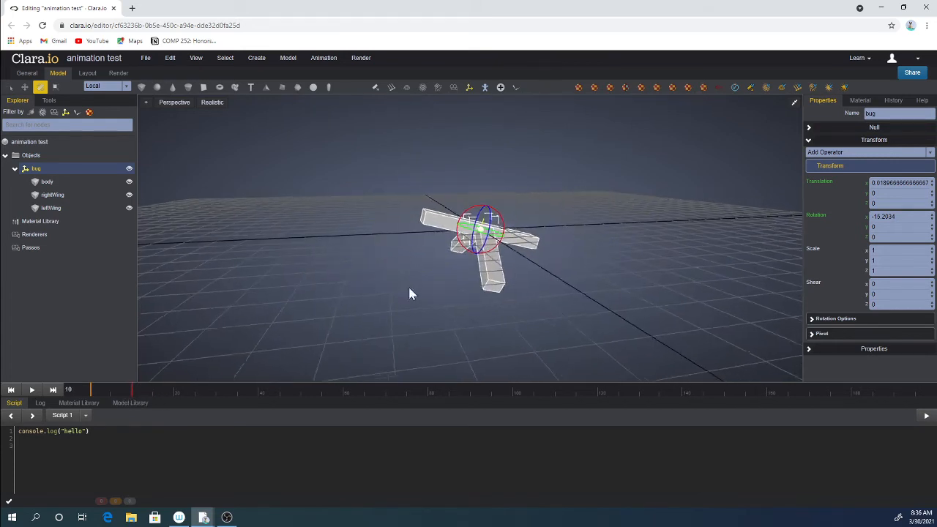
key(w)
drag(458, 224, 245, 181)
middle_drag(656, 348, 350, 271)
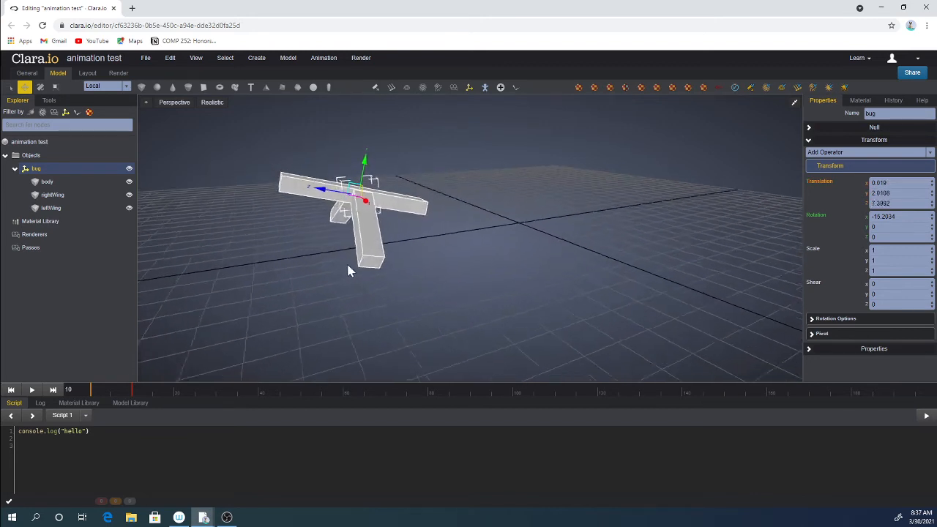
key(e)
drag(364, 176, 356, 177)
middle_drag(469, 210, 496, 206)
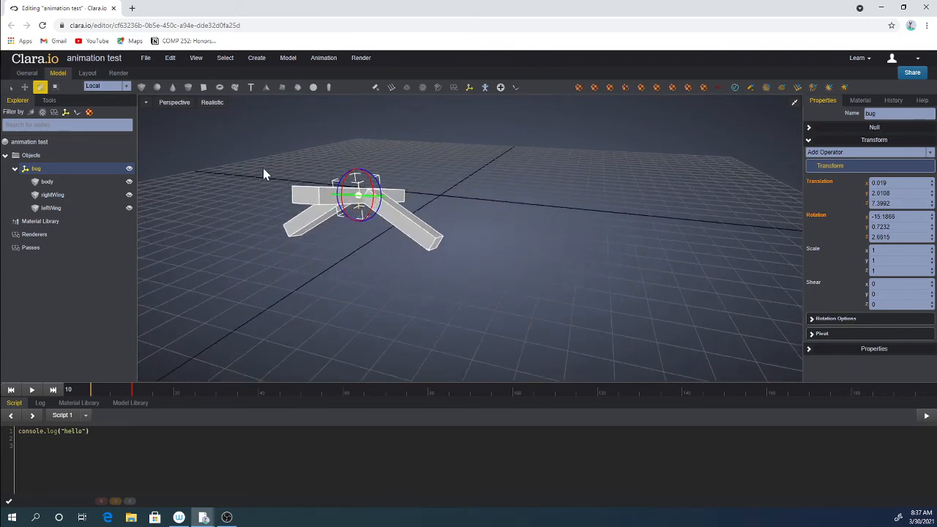
drag(342, 180, 346, 184)
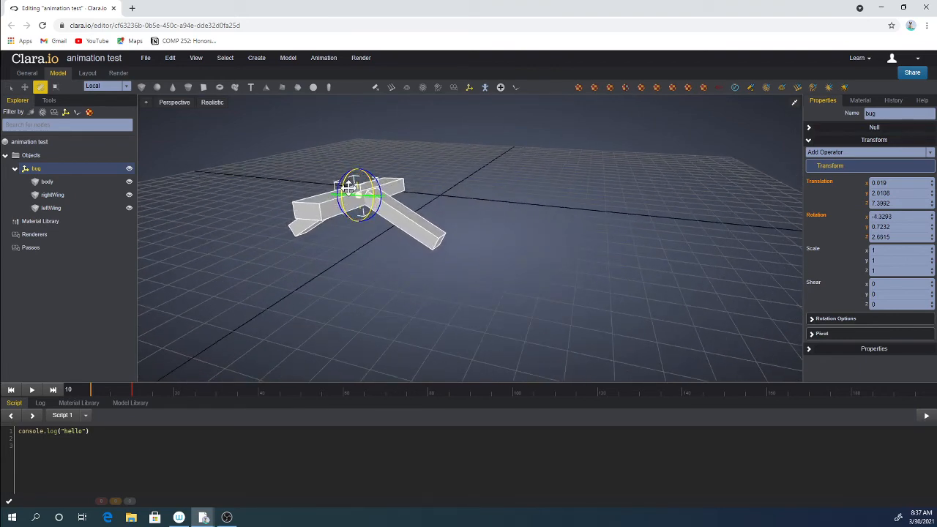
click(819, 181)
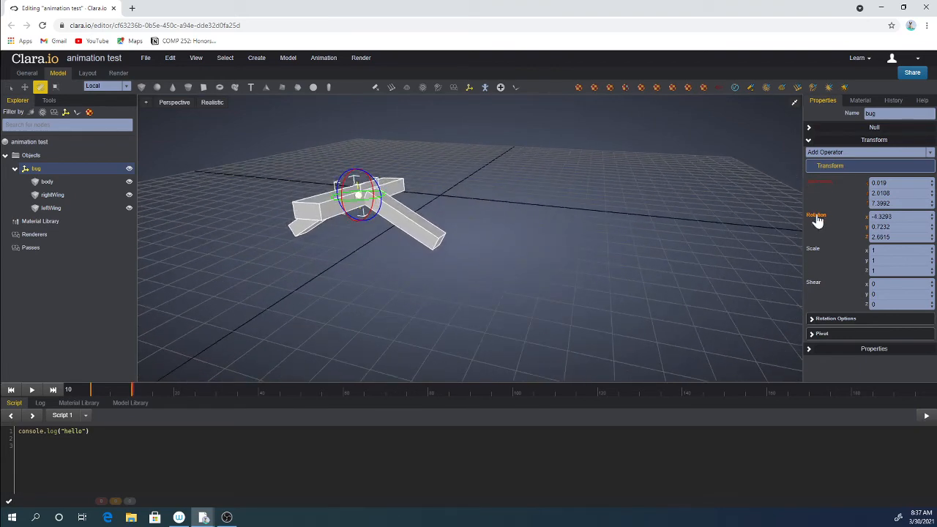
click(816, 215)
At frame 17, move the bug group further forward, turn it about -22° on Y, and keyframe translation and rotation.
click(110, 392)
drag(105, 390, 162, 390)
scroll(406, 257, down, 1)
right_drag(408, 253, 415, 266)
key(w)
drag(367, 229, 284, 267)
scroll(286, 267, down, 1)
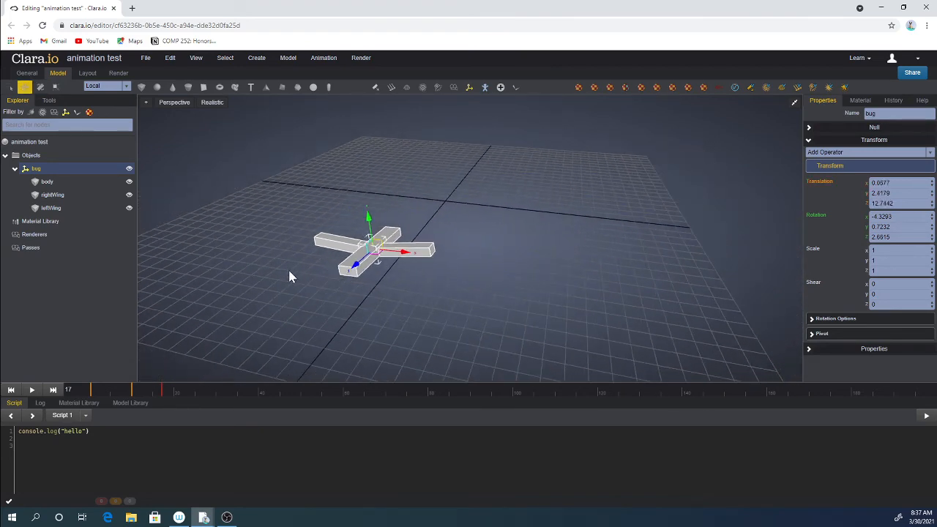
key(e)
mouse_move(386, 263)
mouse_down()
mouse_move(341, 260)
mouse_move(378, 252)
mouse_up()
key(w)
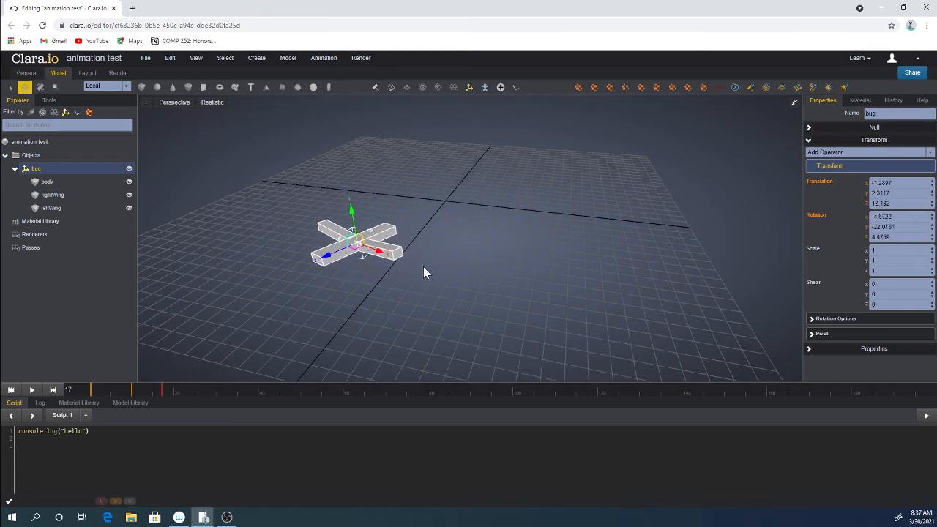
click(820, 183)
click(816, 216)
At frame 27, move the bug group forward and turn it about 33° on Y.
click(150, 393)
drag(151, 393, 204, 397)
scroll(341, 260, down, 2)
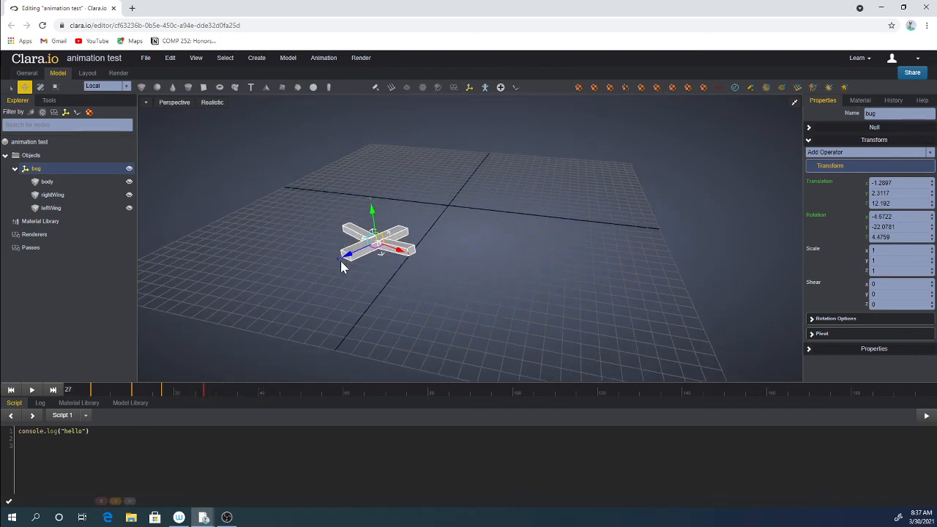
drag(337, 256, 272, 273)
scroll(293, 278, down, 2)
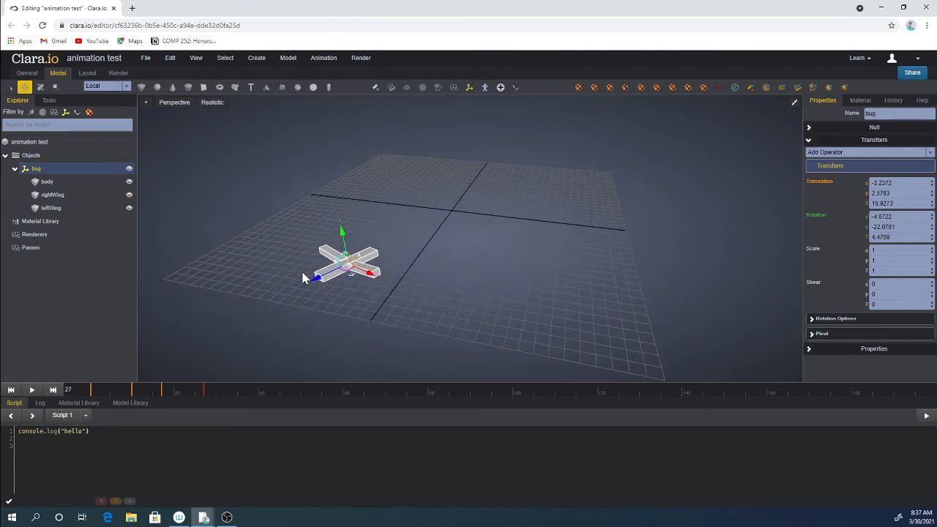
key(e)
drag(337, 278, 429, 260)
key(w)
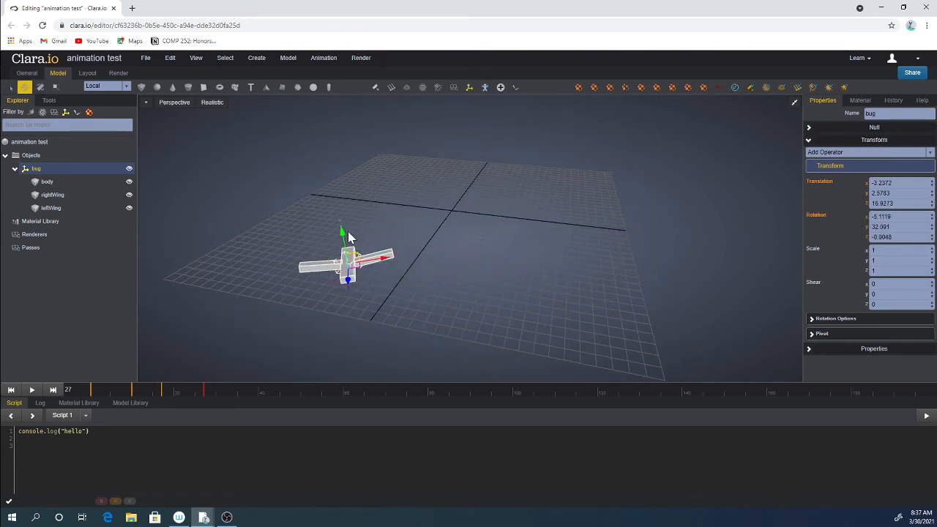
drag(341, 233, 342, 240)
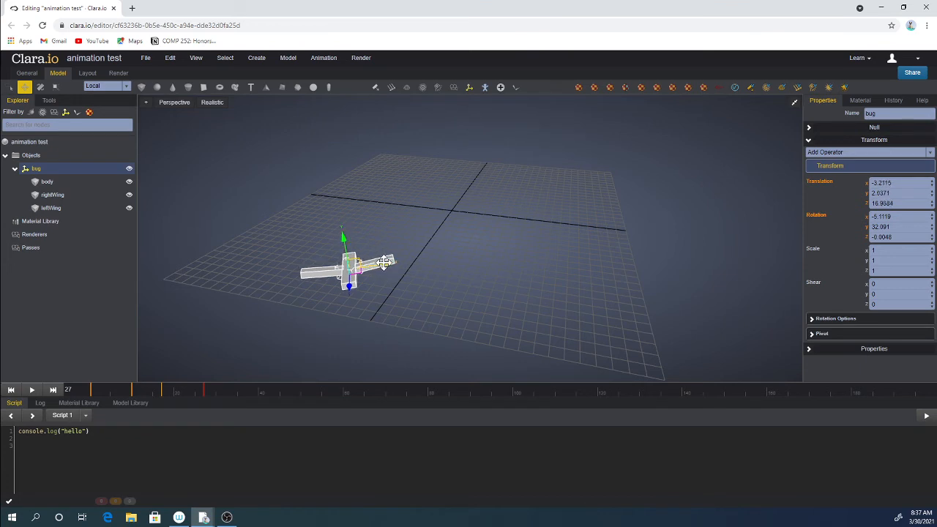
drag(384, 262, 431, 260)
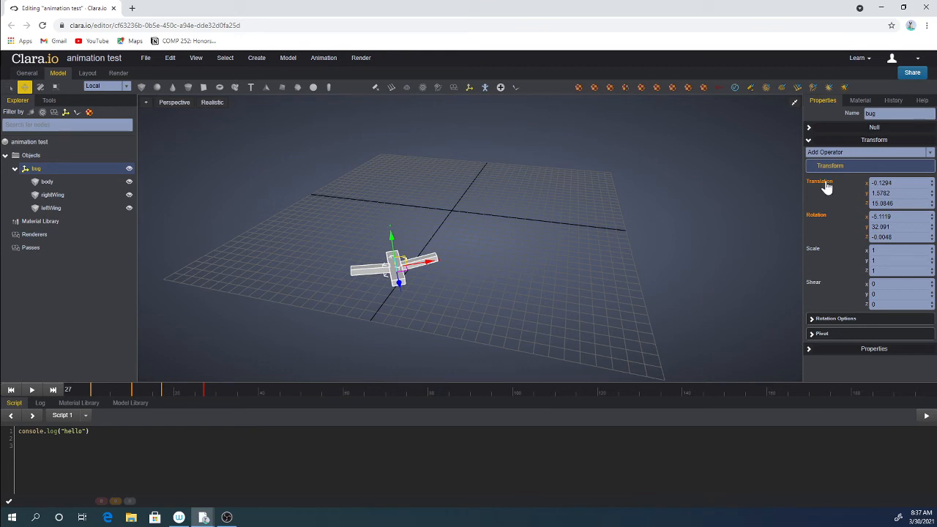
At frame 43, move the bug group forward and down, rotate it, and keyframe its translation and rotation.
drag(203, 392, 272, 401)
scroll(402, 312, down, 1)
drag(413, 279, 435, 321)
scroll(450, 320, down, 1)
middle_drag(450, 320, 410, 287)
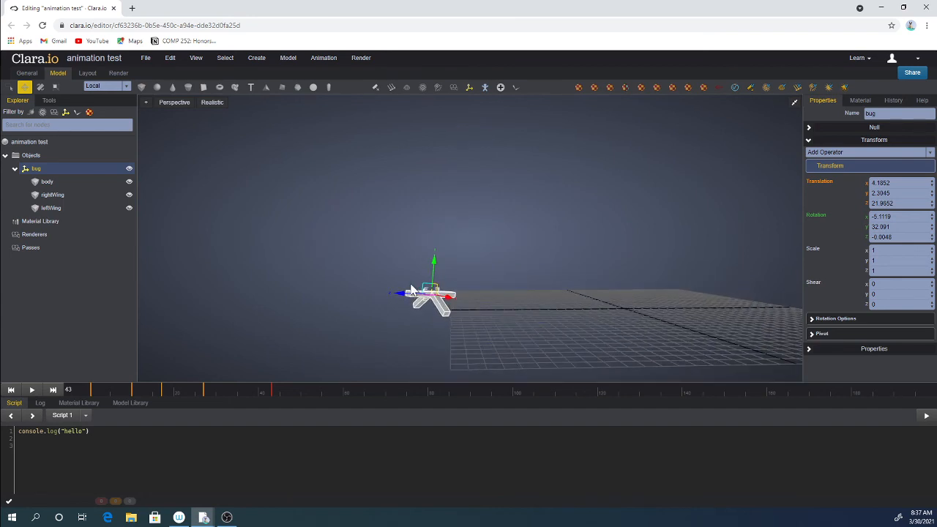
key(r)
key(w)
key(e)
mouse_move(425, 292)
mouse_down()
mouse_move(420, 280)
mouse_move(489, 311)
mouse_move(461, 299)
mouse_move(442, 274)
mouse_move(456, 279)
mouse_move(429, 283)
mouse_move(444, 300)
mouse_move(436, 277)
mouse_move(434, 287)
mouse_up()
key(w)
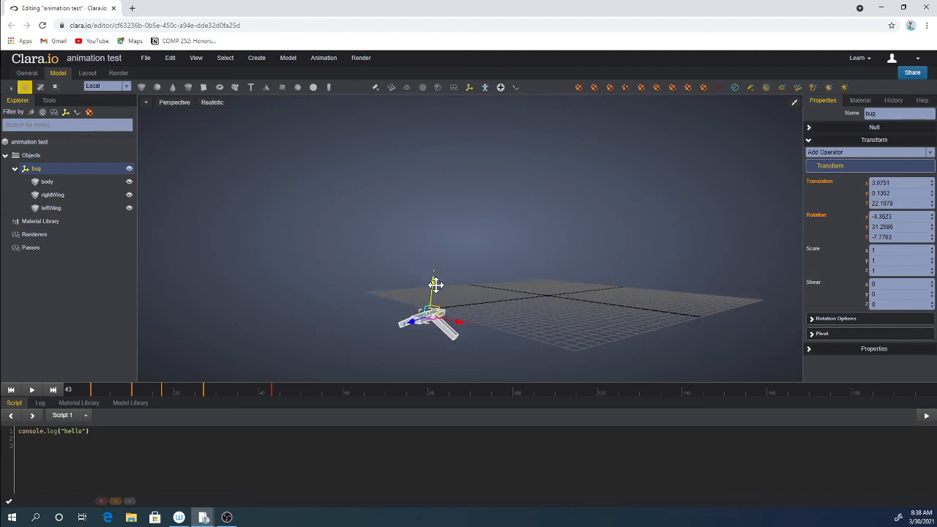
click(815, 185)
click(814, 218)
Play the bug's flight animation and scrub the timeline to preview it.
click(31, 390)
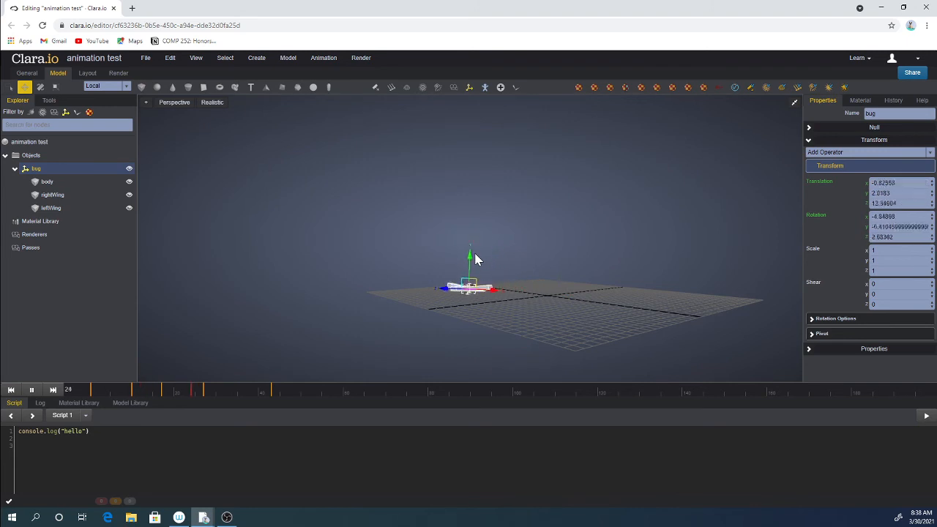
click(561, 261)
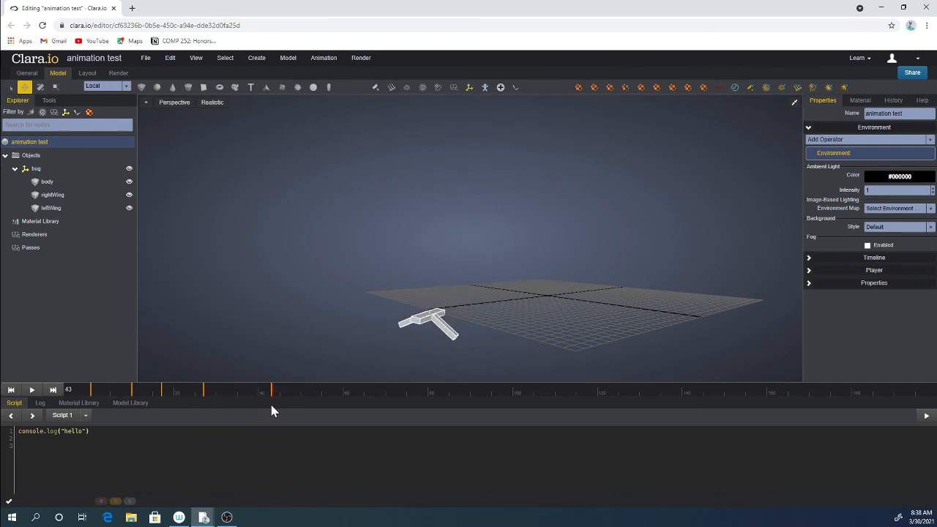
mouse_move(271, 411)
mouse_down()
mouse_move(247, 408)
mouse_move(263, 408)
mouse_up()
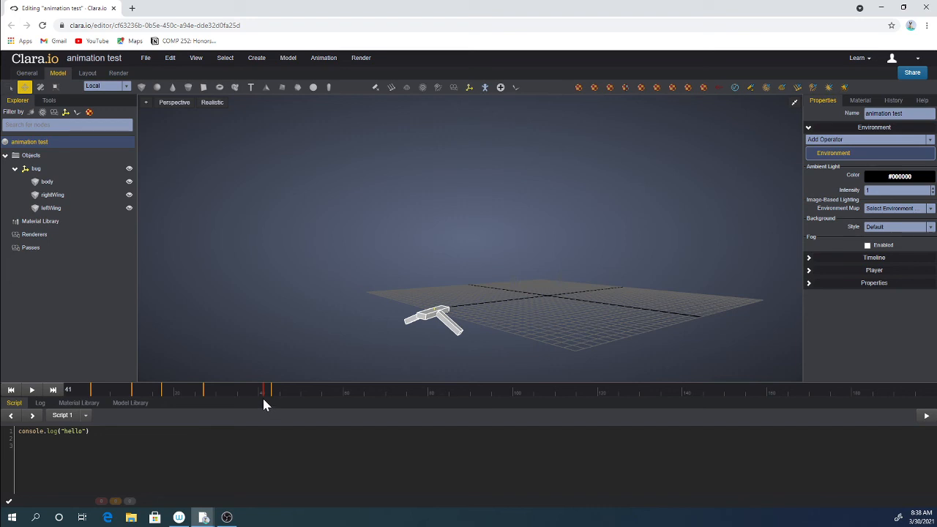
Open the scene's Player section and browse through its camera, physics and post-effect settings.
click(849, 269)
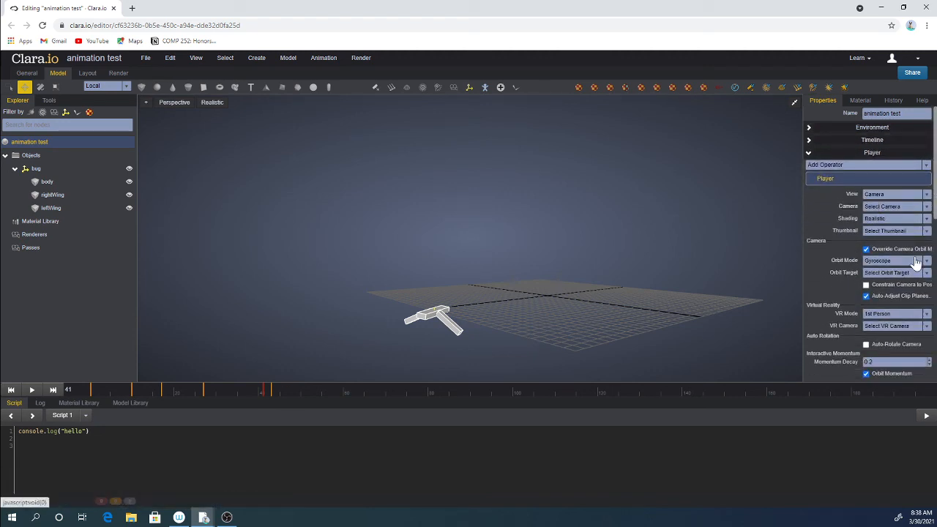
scroll(819, 260, down, 2)
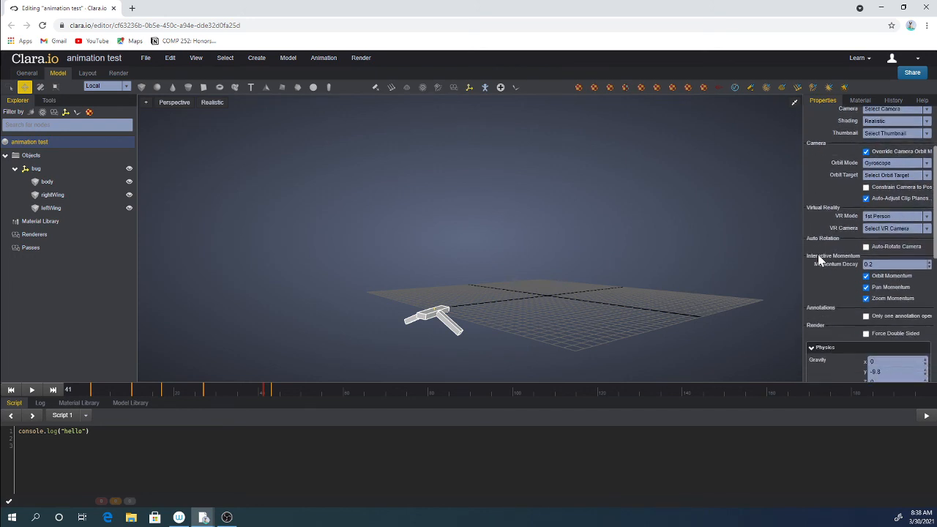
scroll(824, 257, down, 2)
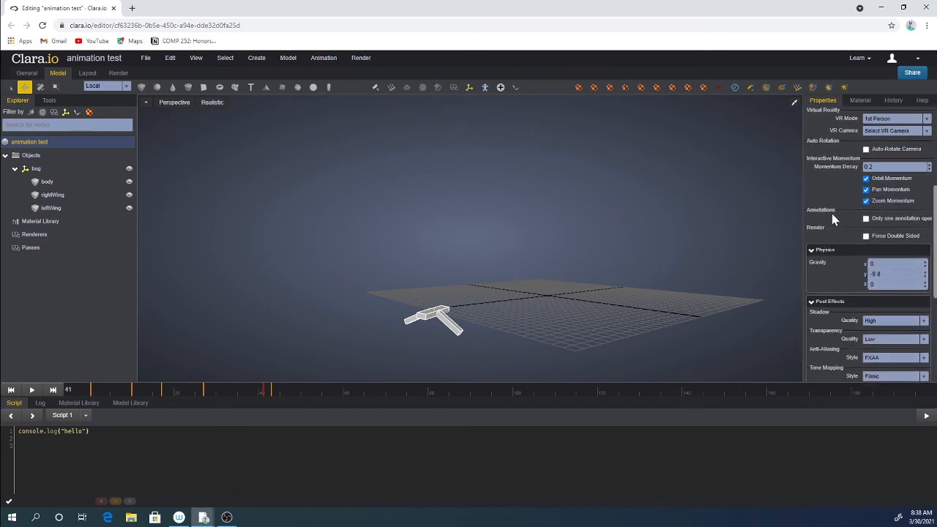
scroll(830, 216, down, 2)
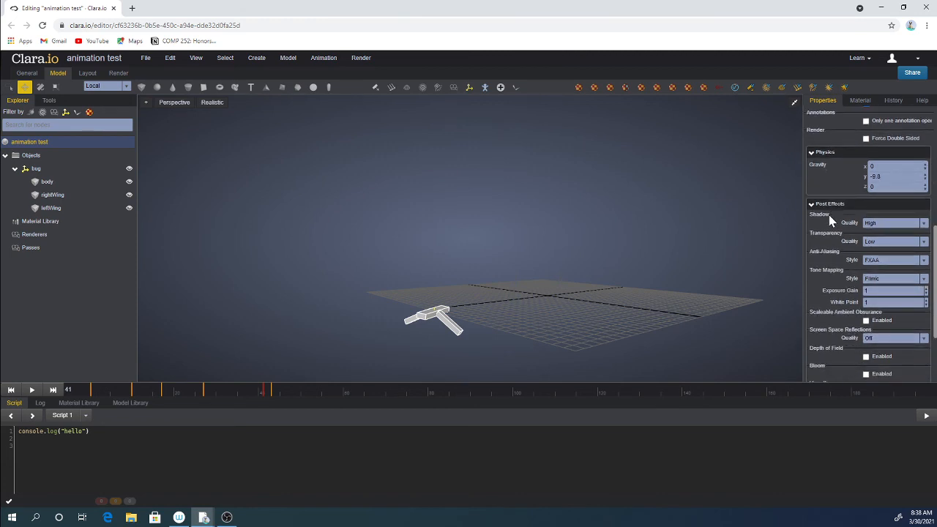
scroll(810, 230, down, 1)
scroll(810, 230, down, 2)
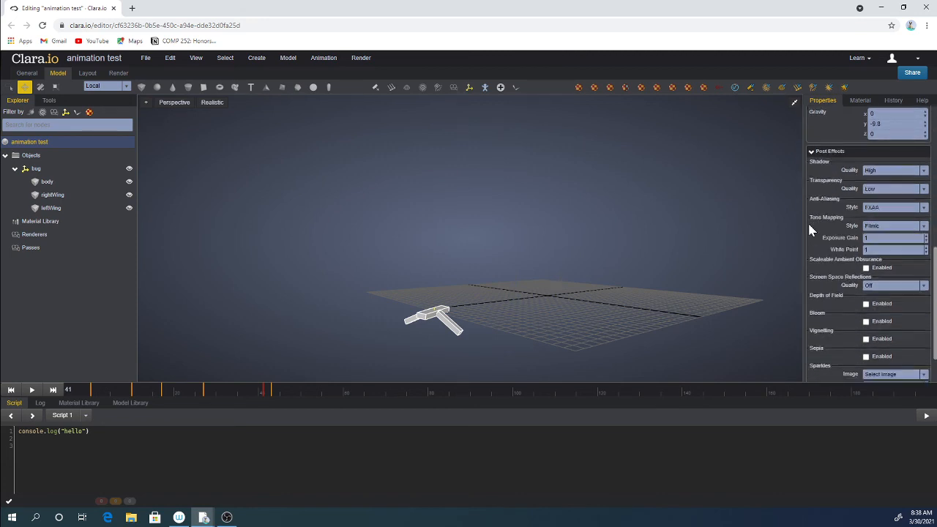
scroll(810, 230, up, 4)
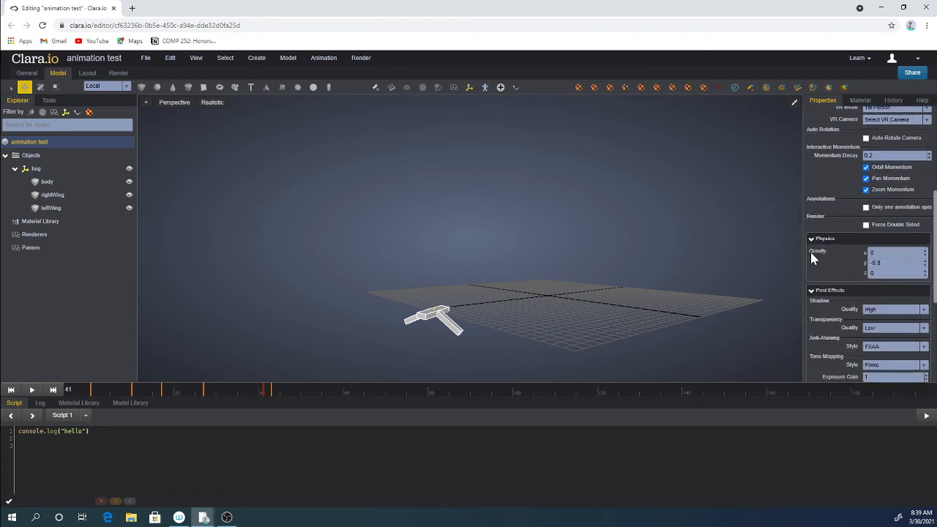
scroll(810, 252, up, 4)
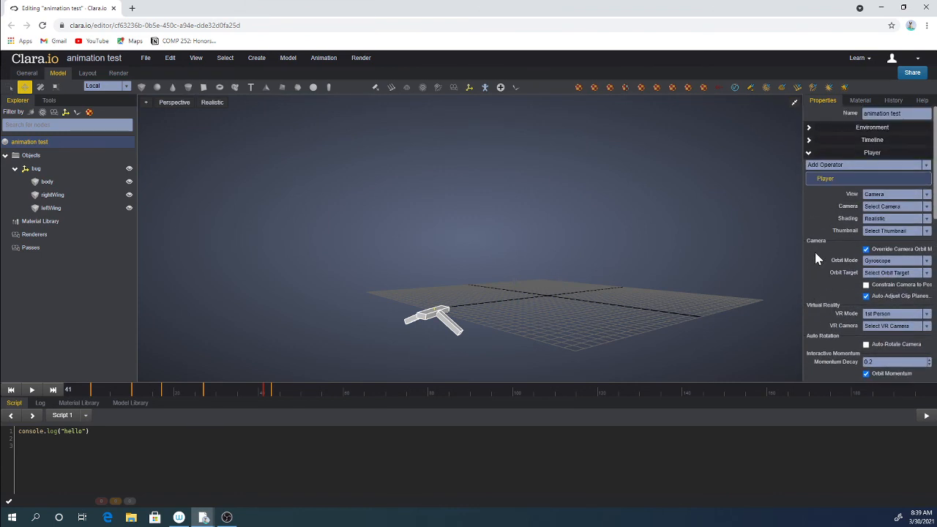
click(926, 165)
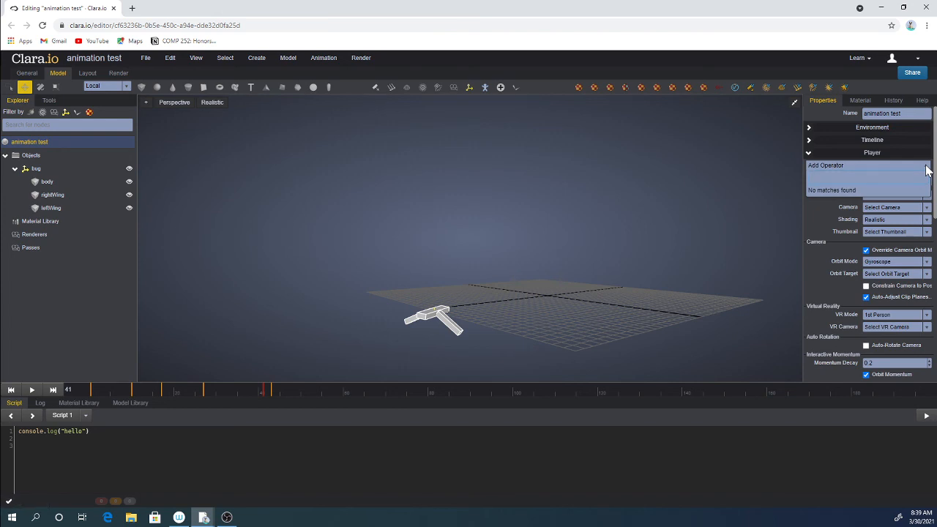
click(808, 159)
click(808, 155)
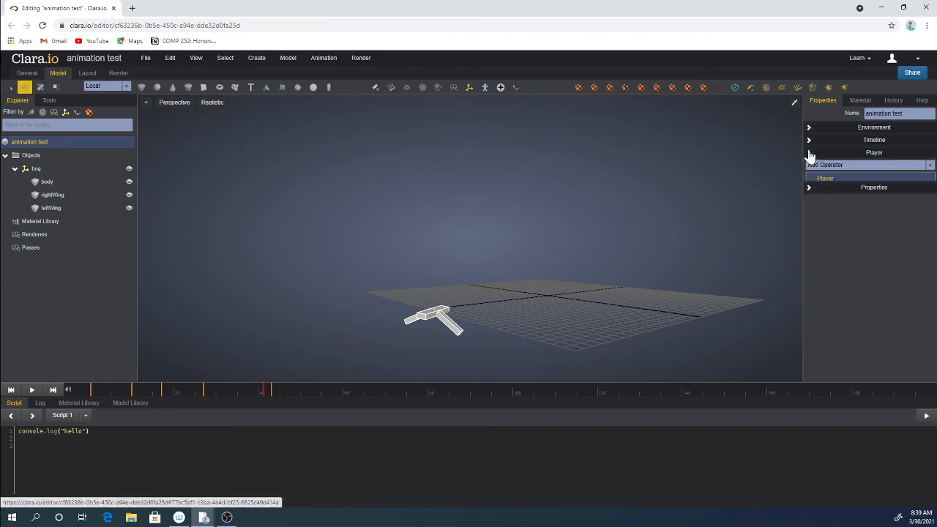
Set the scene timeline's end frame to 40 and play the animation briefly to preview it.
click(810, 142)
click(930, 154)
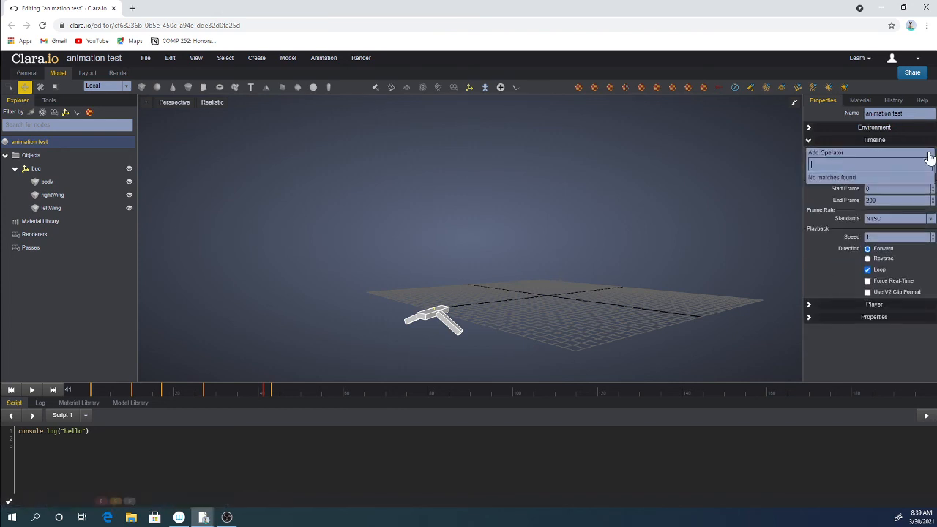
click(929, 153)
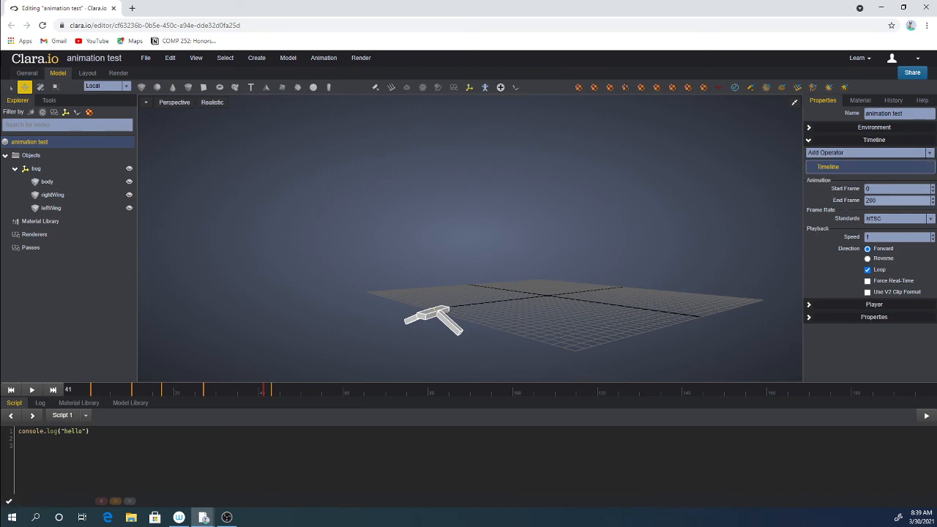
drag(882, 201, 843, 199)
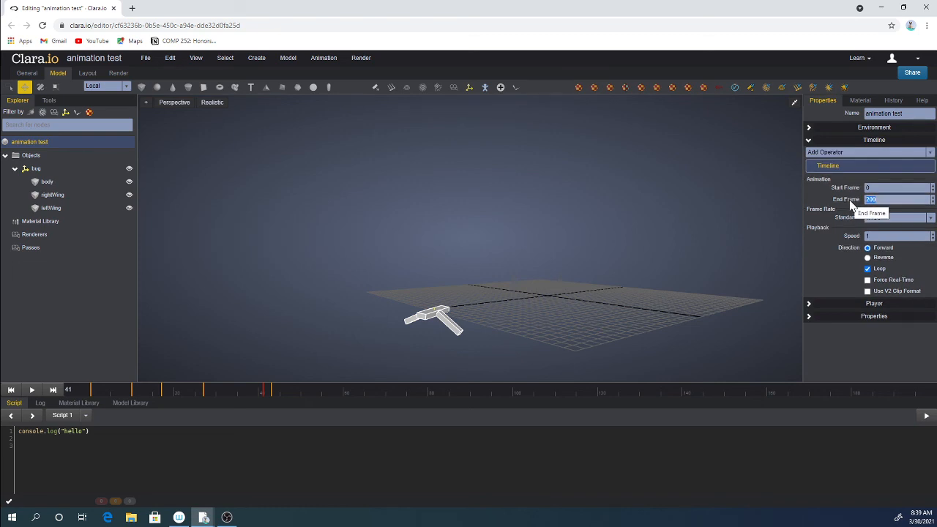
text(40)
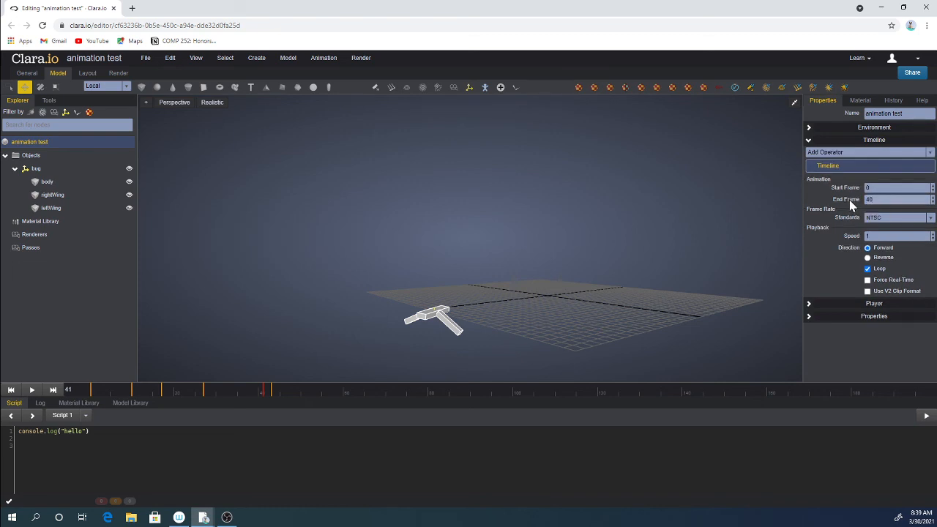
key(Return)
key(space)
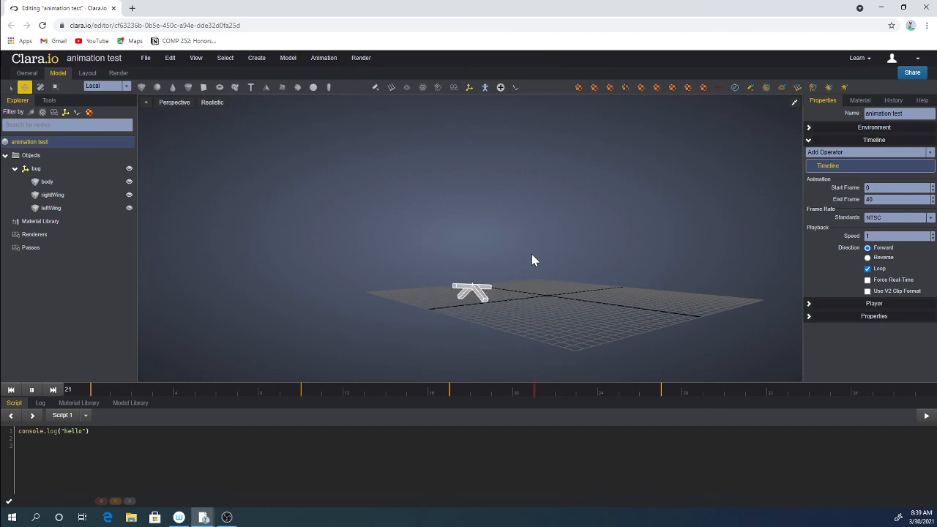
key(space)
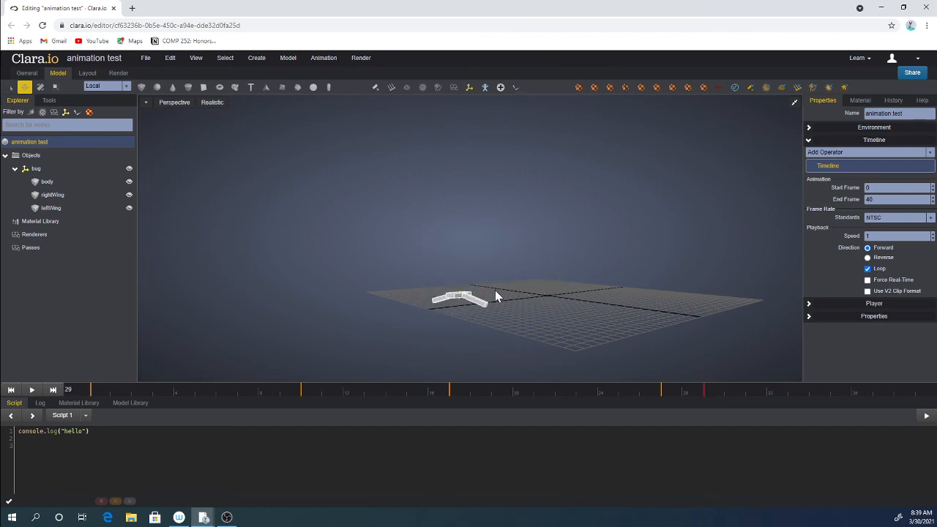